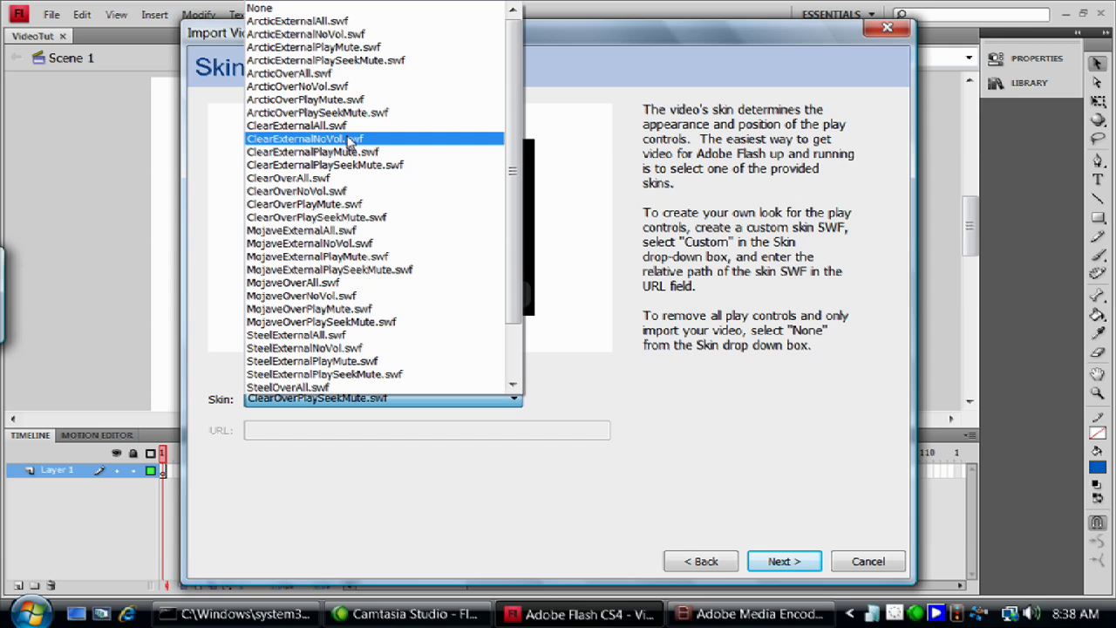
Try the MojaveExternalAll.swf, MojaveOverPlayMute.swf and SteelOverAll.swf skins for the imported video's playback controls.
click(323, 230)
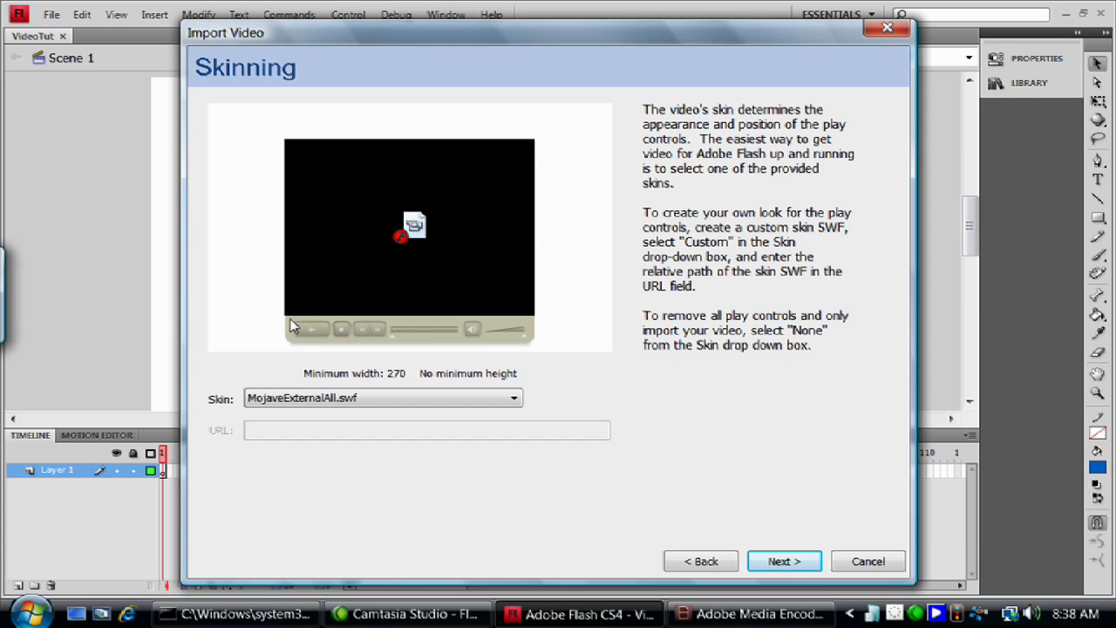
click(395, 401)
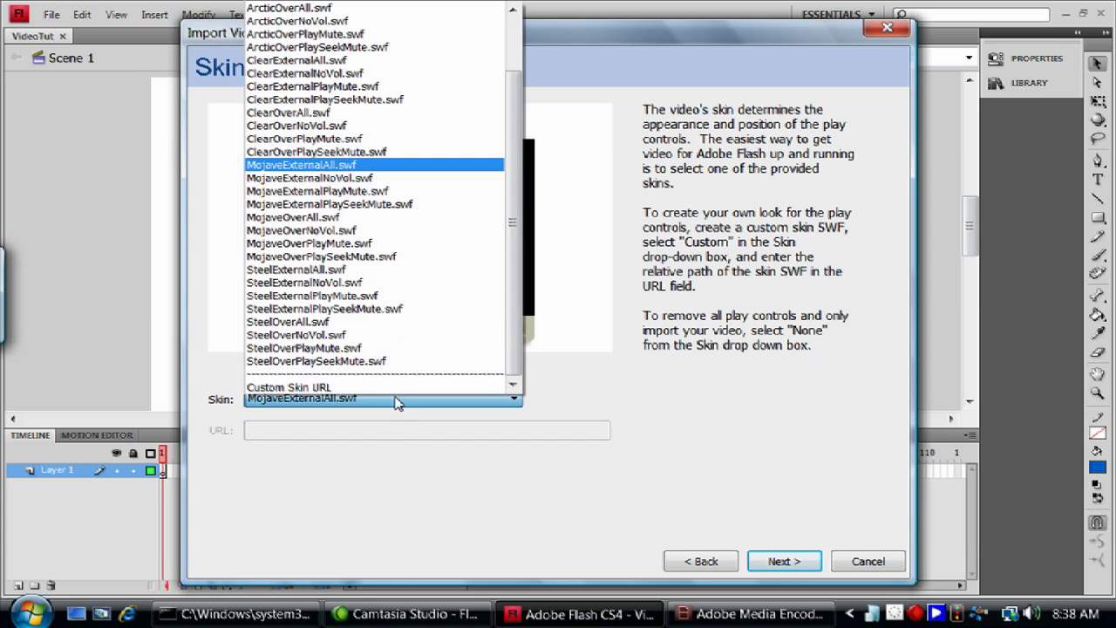
click(285, 322)
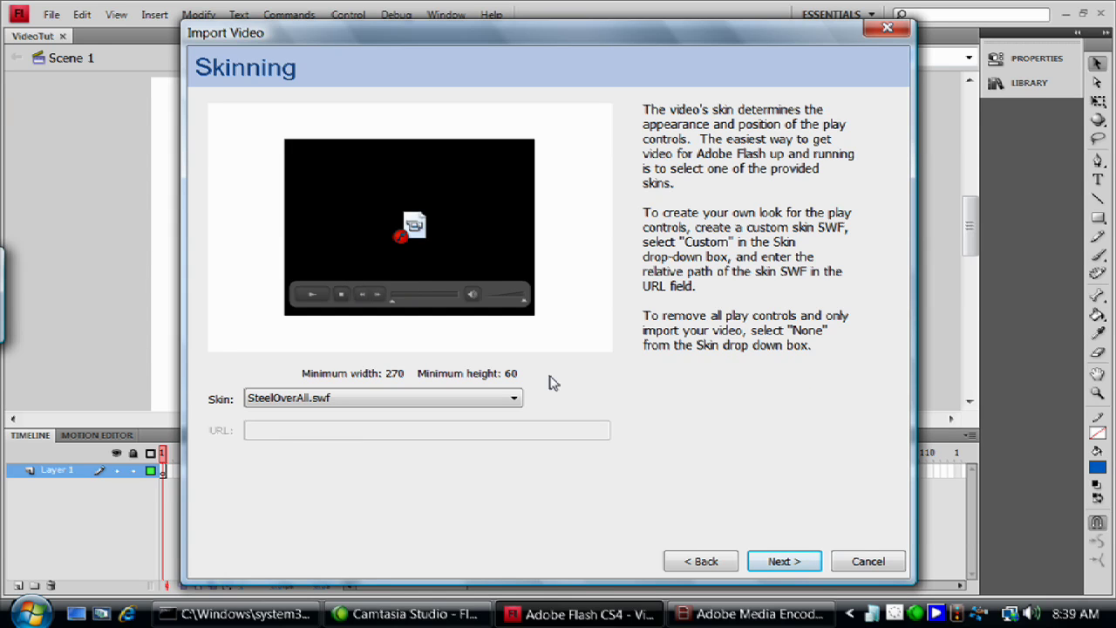
click(387, 398)
click(401, 244)
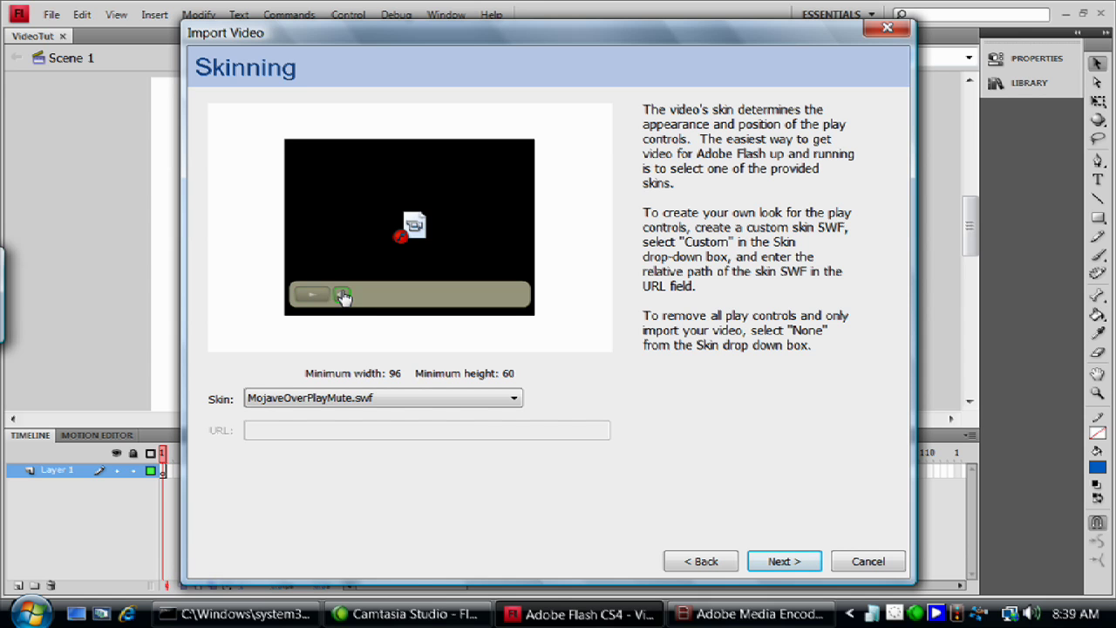
click(358, 400)
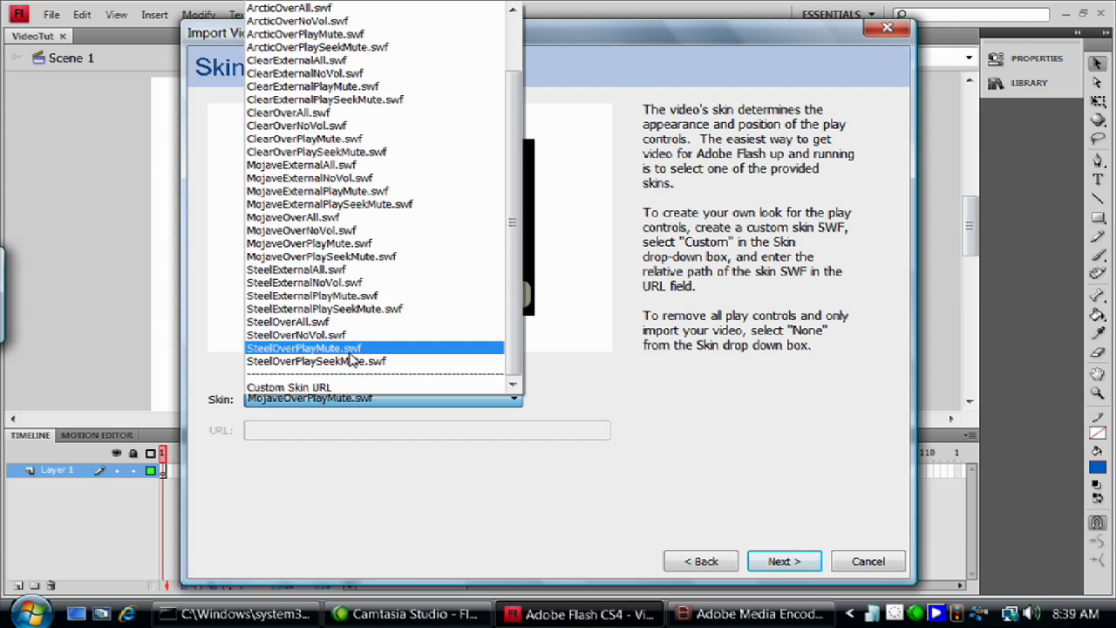
click(311, 324)
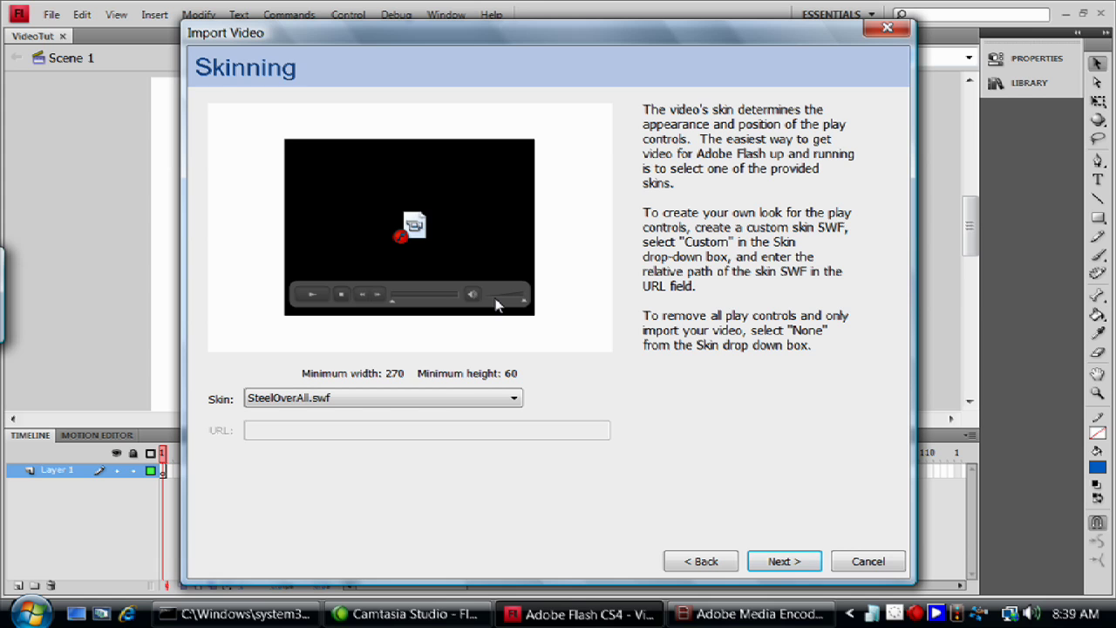
Try the Custom Skin URL option for the video and activate its URL field.
click(435, 399)
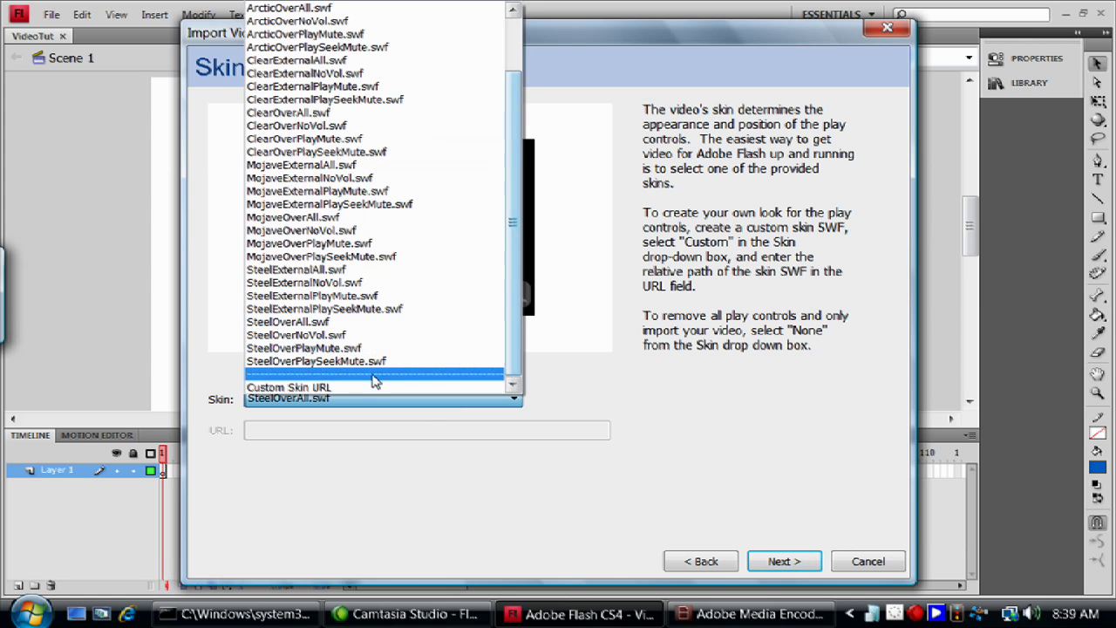
click(275, 389)
click(248, 429)
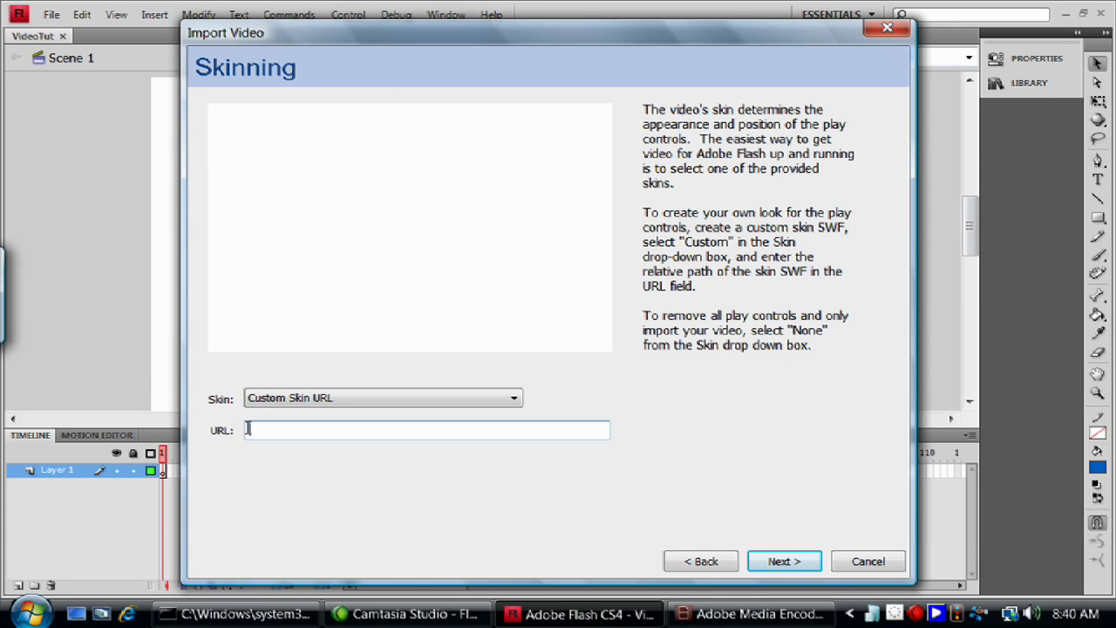
Choose the SteelOverAll.swf skin for the playback controls and finish the video import.
click(426, 399)
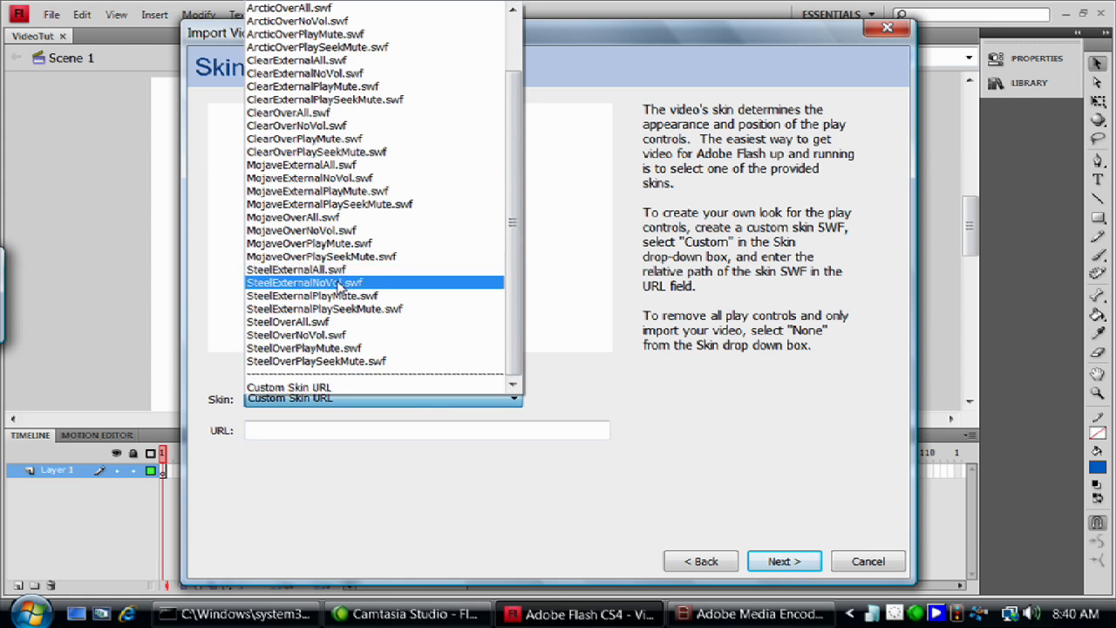
click(306, 324)
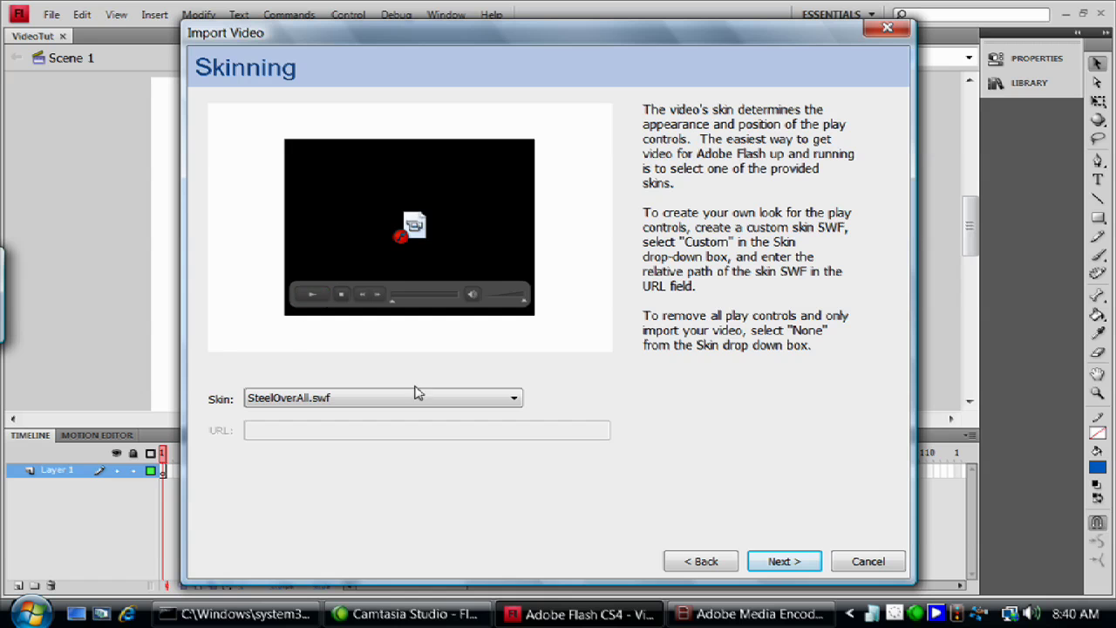
click(791, 563)
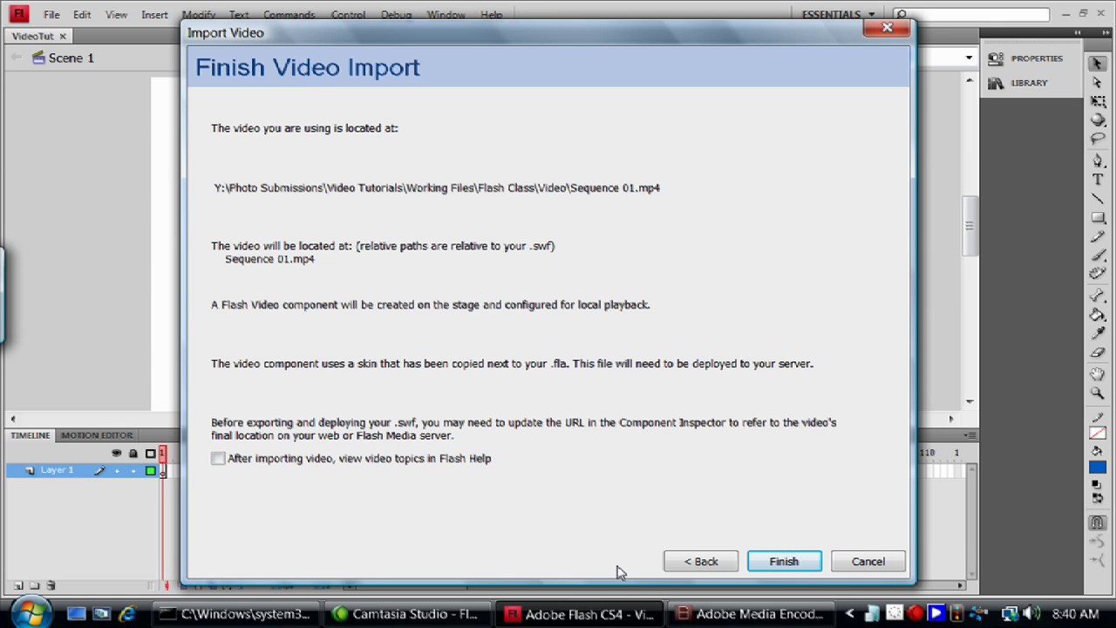
click(784, 561)
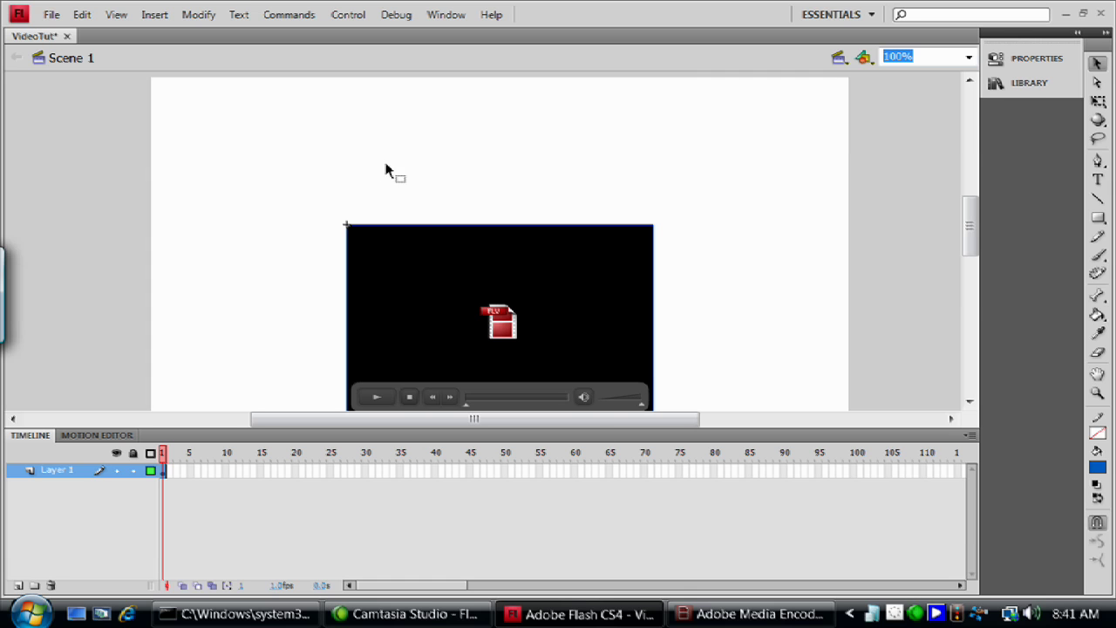
Inspect the FLVPlayback component in the document's library.
click(1039, 85)
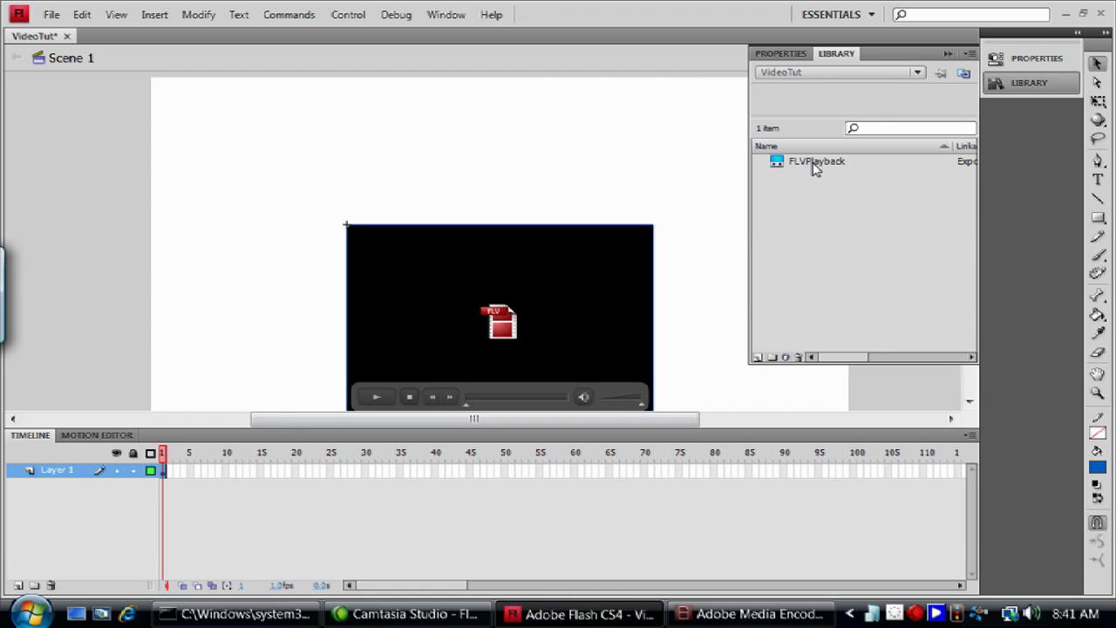
click(814, 166)
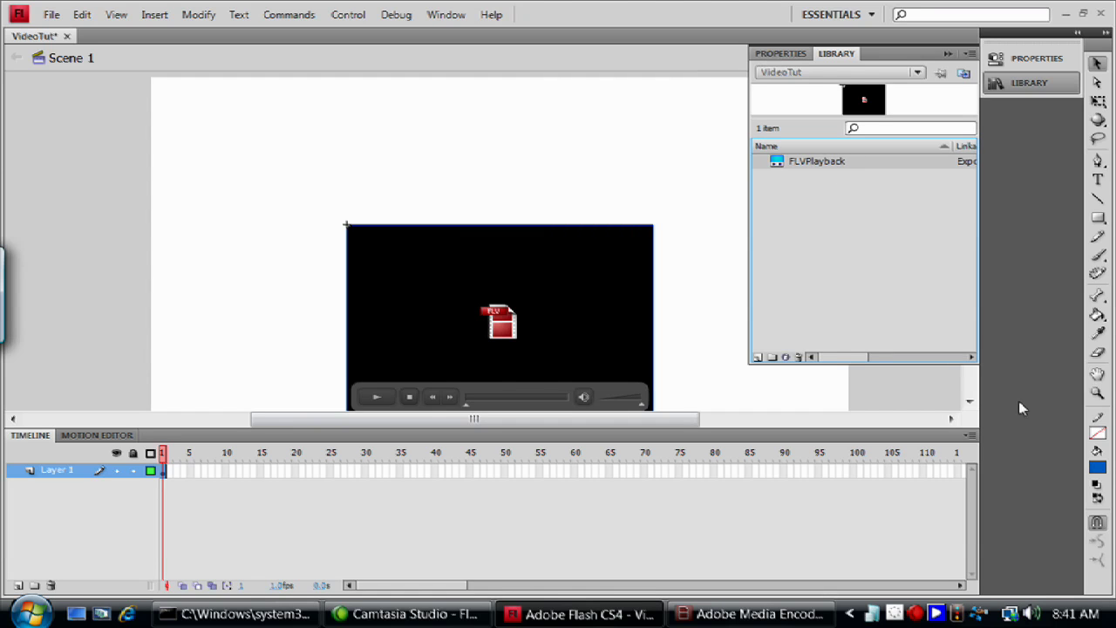
click(560, 357)
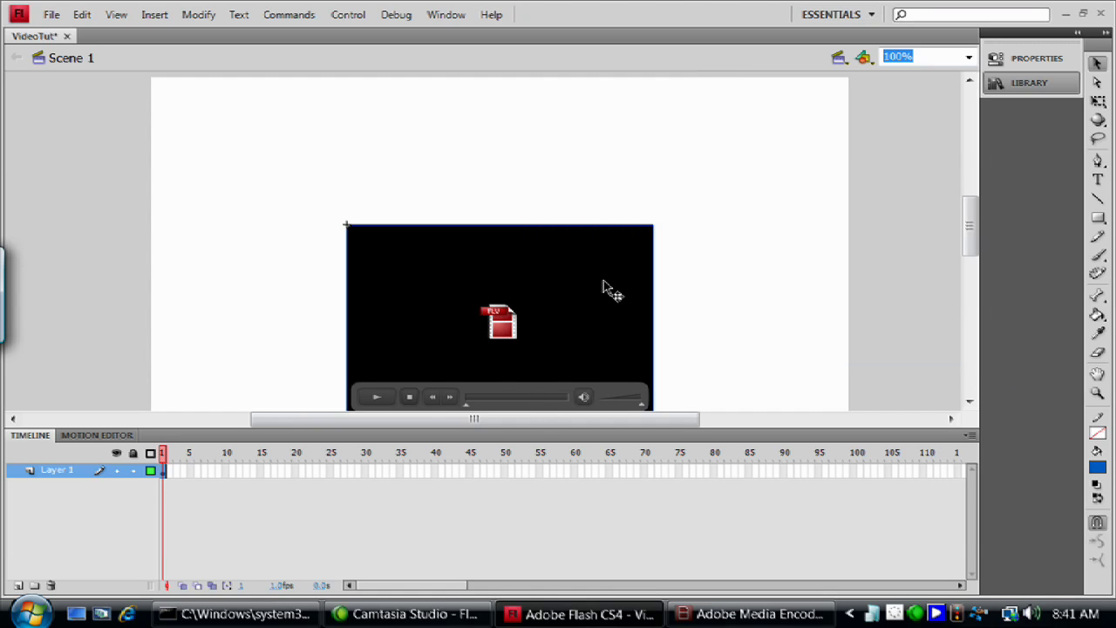
click(1014, 84)
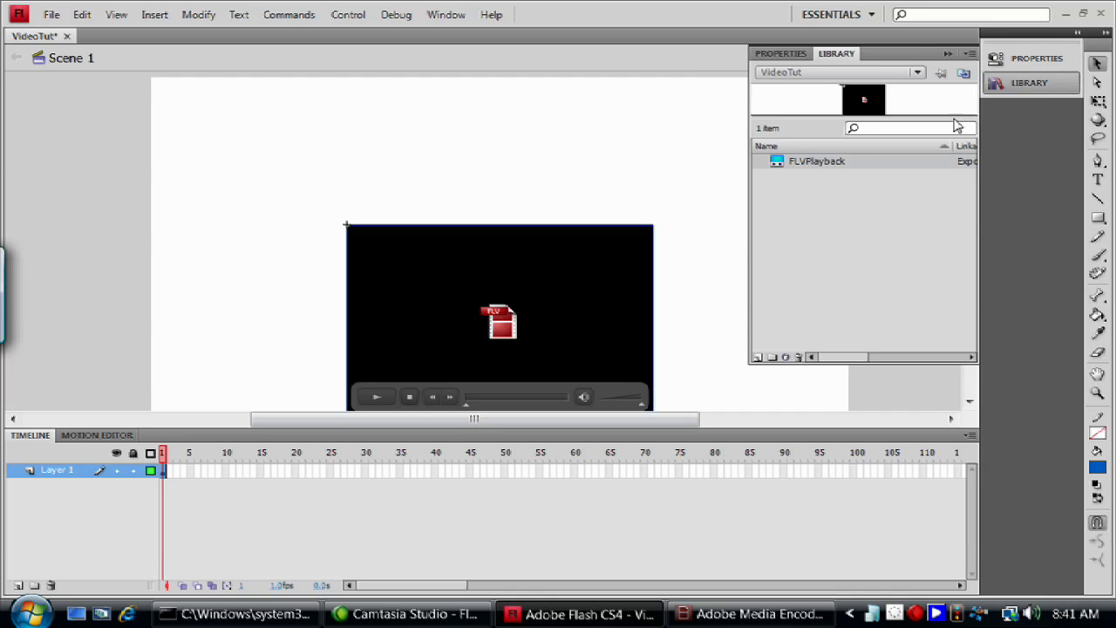
Open the Component Inspector for the FLVPlayback instance on the stage and place it beside the video.
click(779, 54)
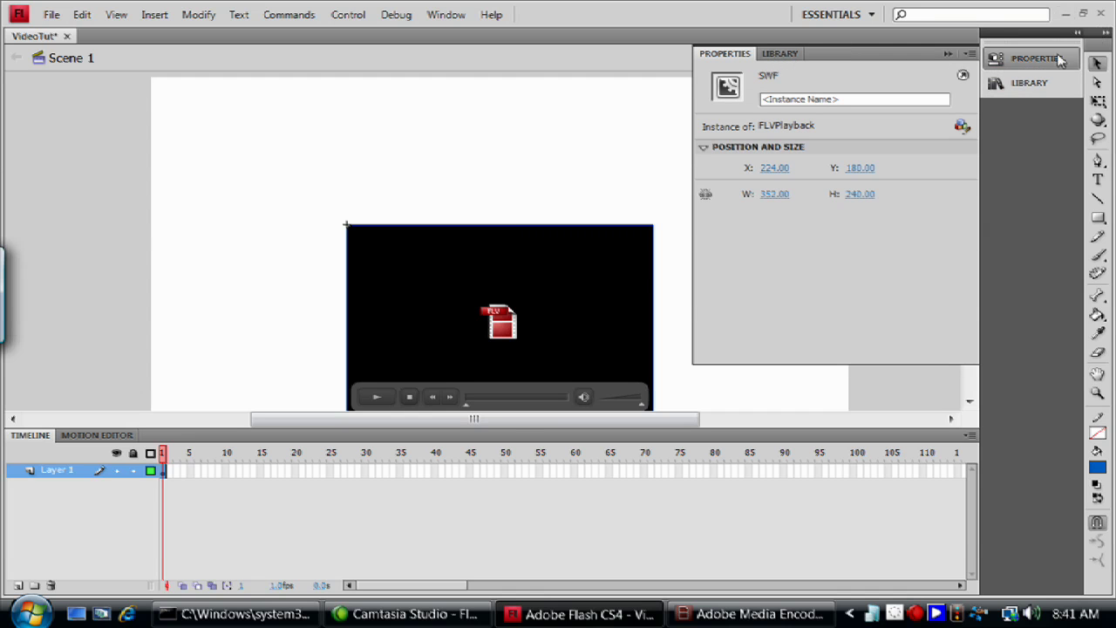
click(963, 127)
drag(612, 183, 819, 189)
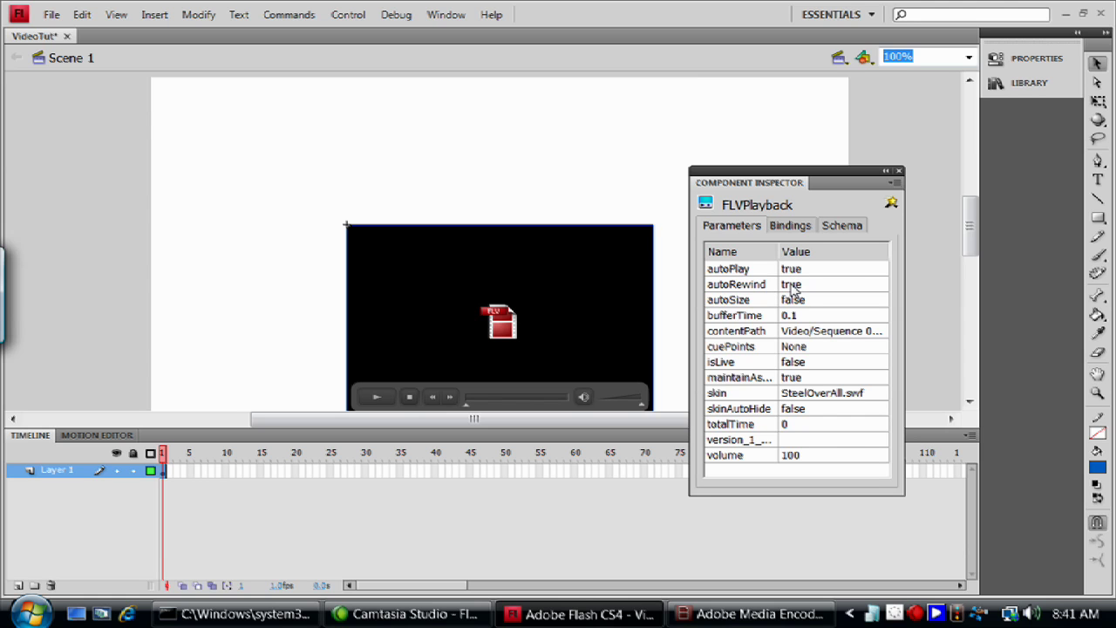
Review the available values of the video component's autoRewind and autoSize parameters without changing them.
click(871, 288)
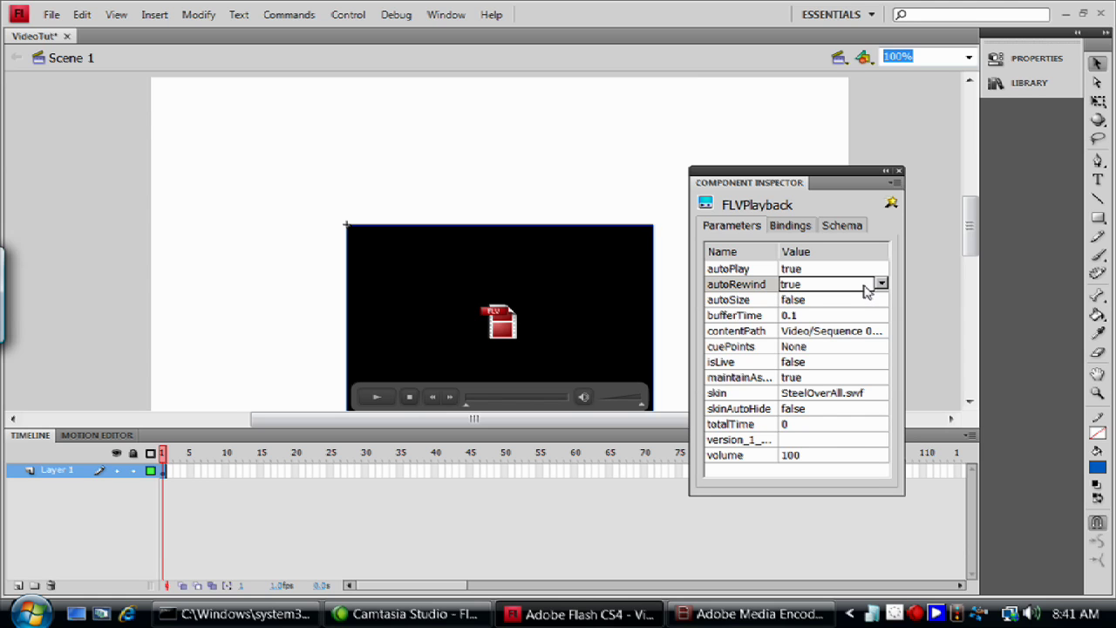
click(881, 285)
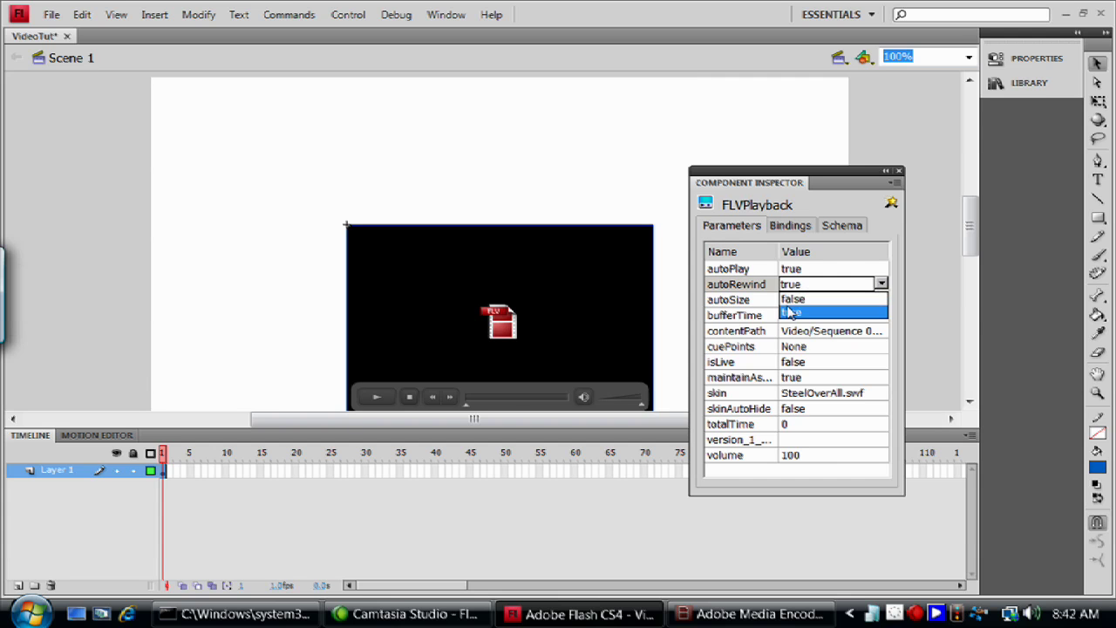
click(740, 289)
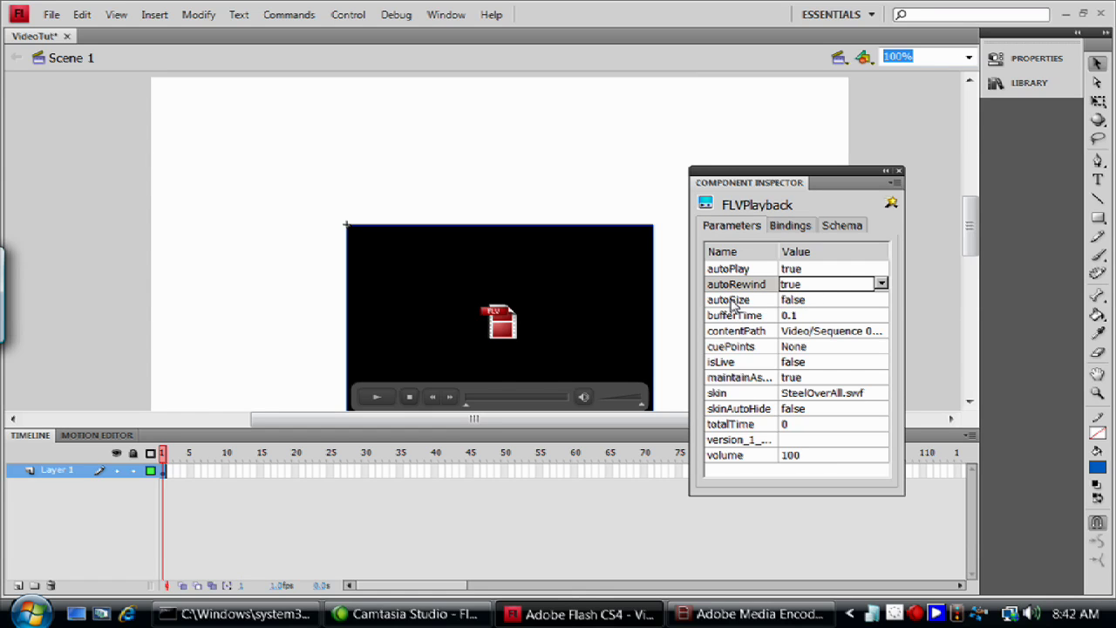
click(809, 300)
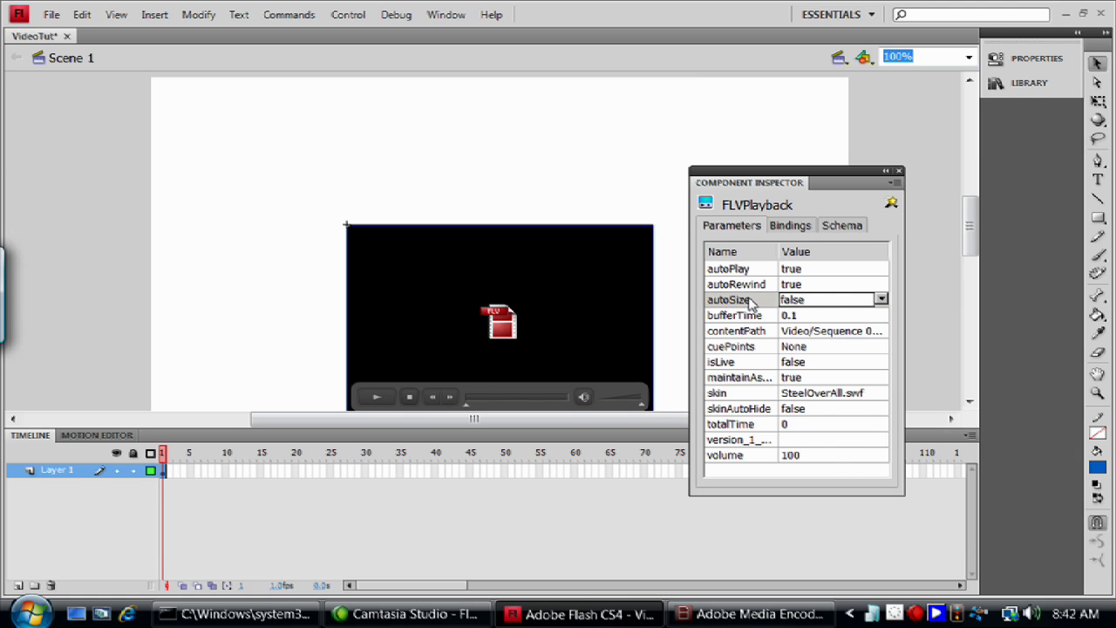
click(881, 299)
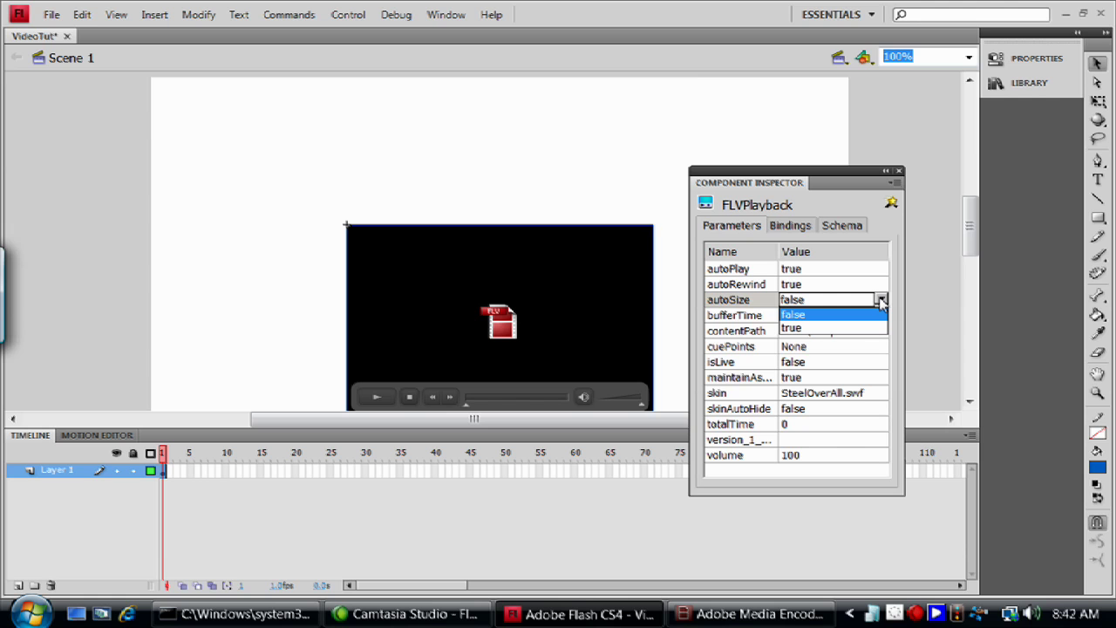
click(732, 302)
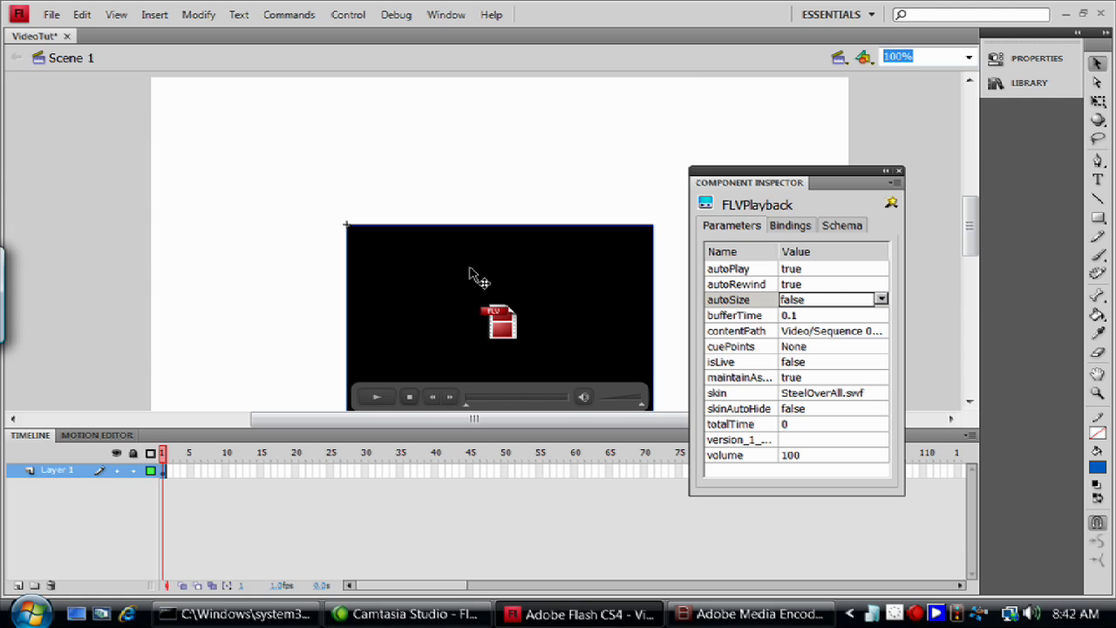
Examine the contentPath, bufferTime, isLive and maintainAspectRatio parameters of the video component.
click(736, 334)
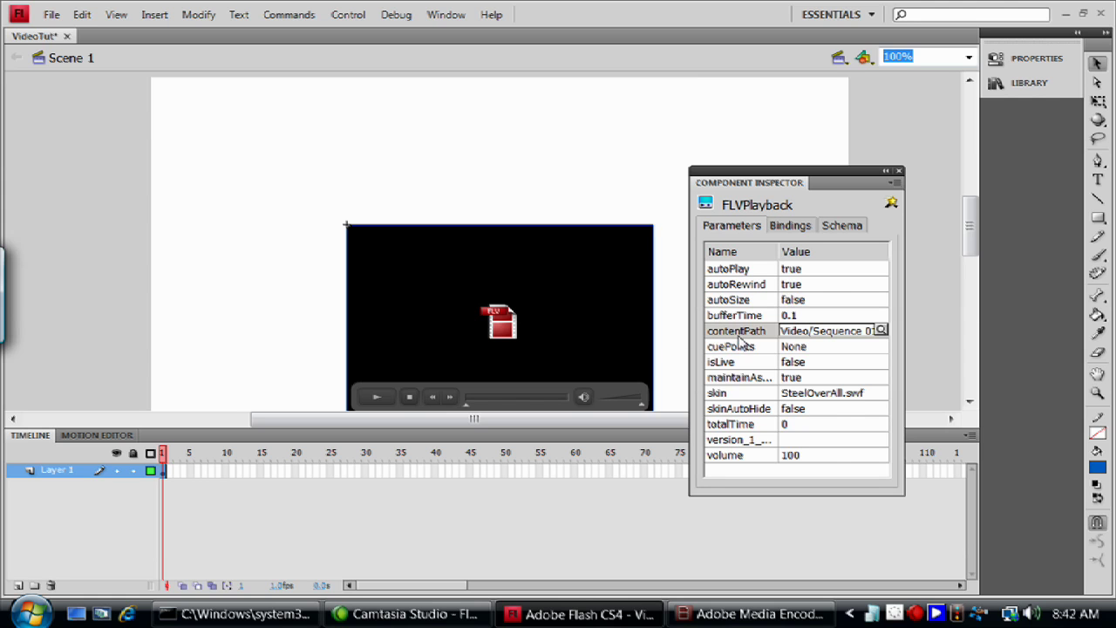
click(734, 317)
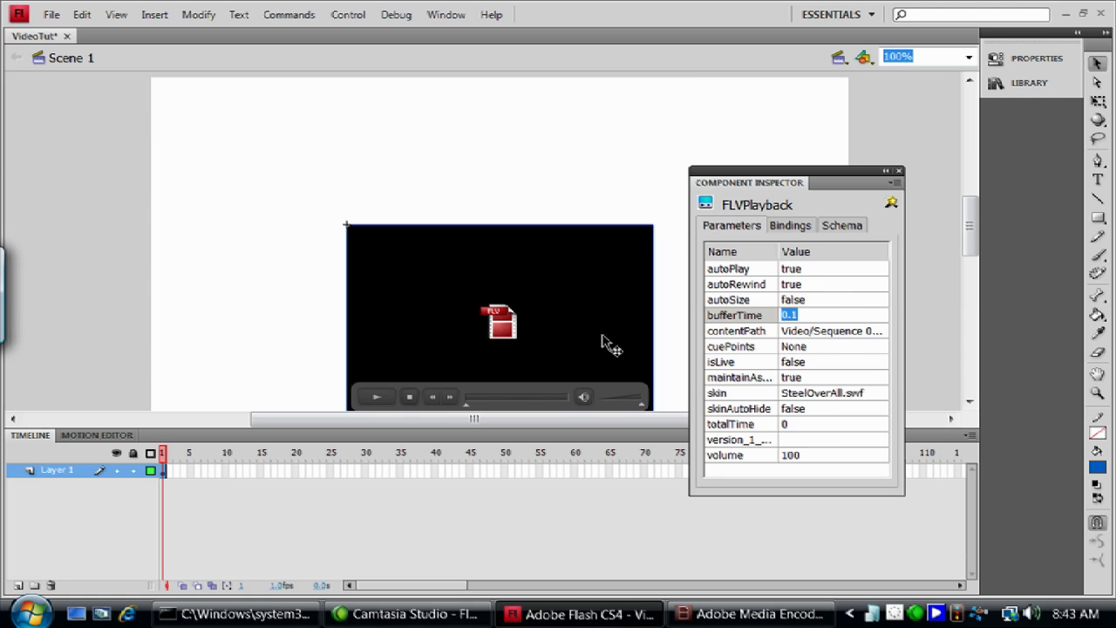
click(749, 365)
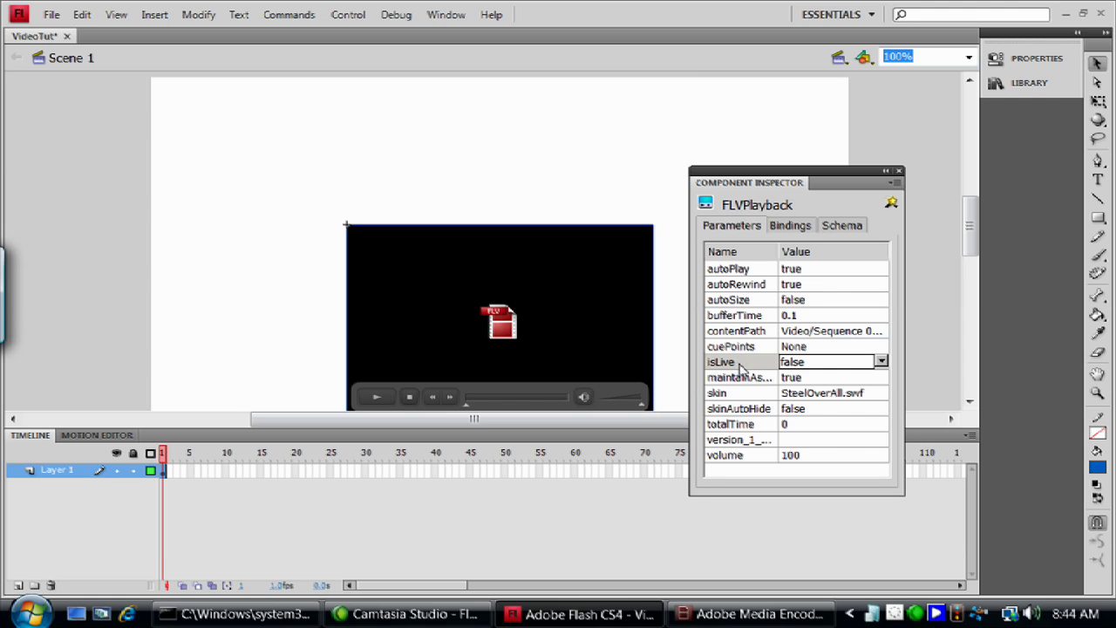
click(745, 380)
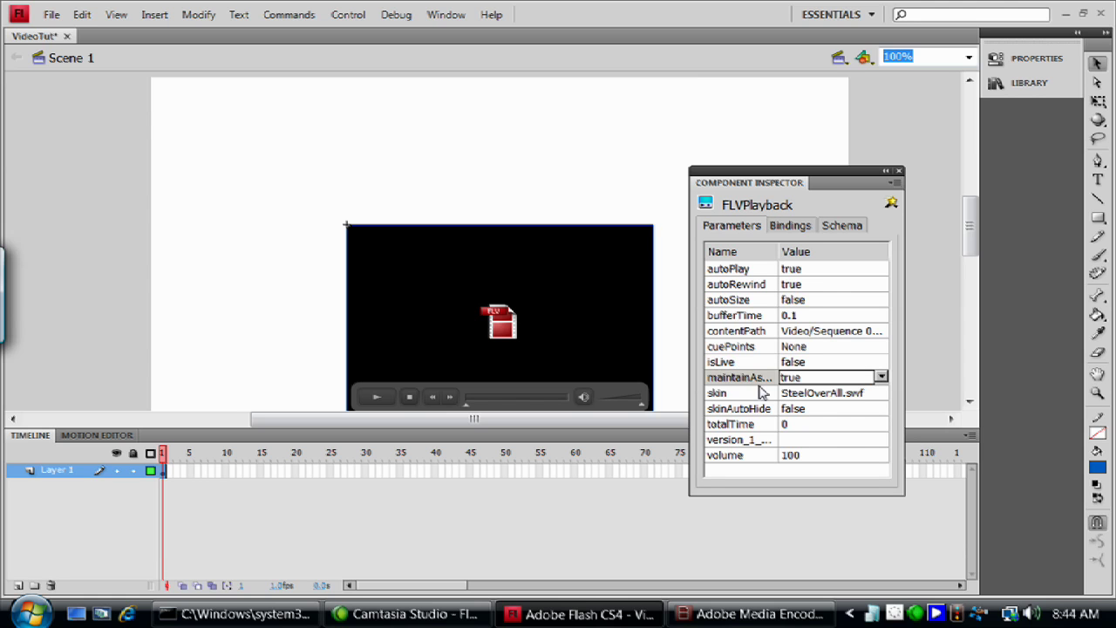
Change the skin parameter of the FLVPlayback component to ClearExternalAll.swf and check the player on the stage.
click(760, 394)
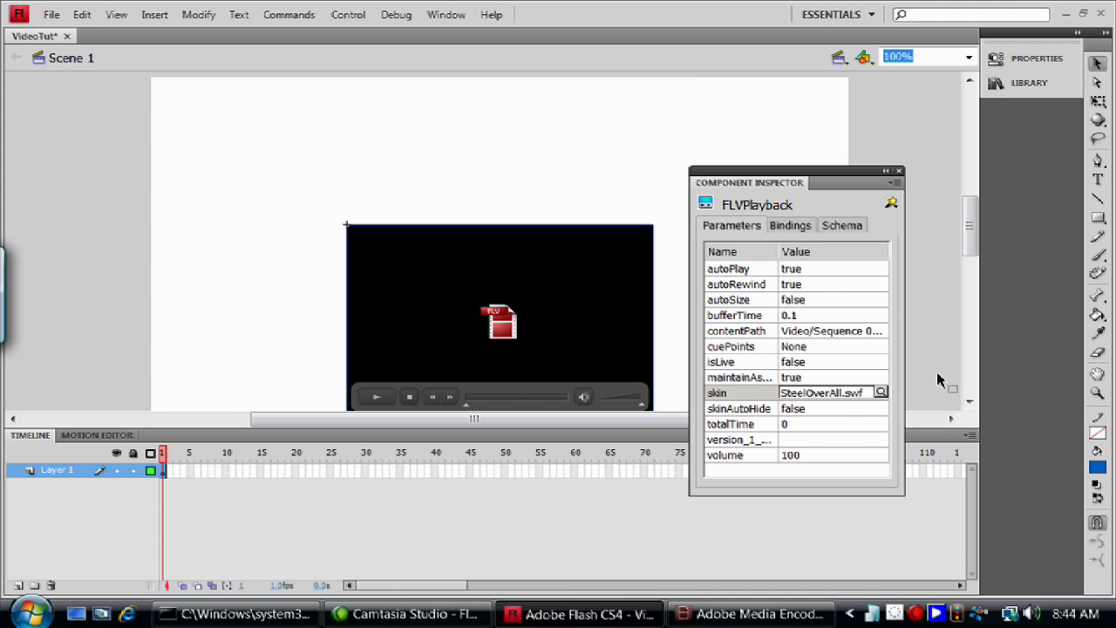
click(882, 393)
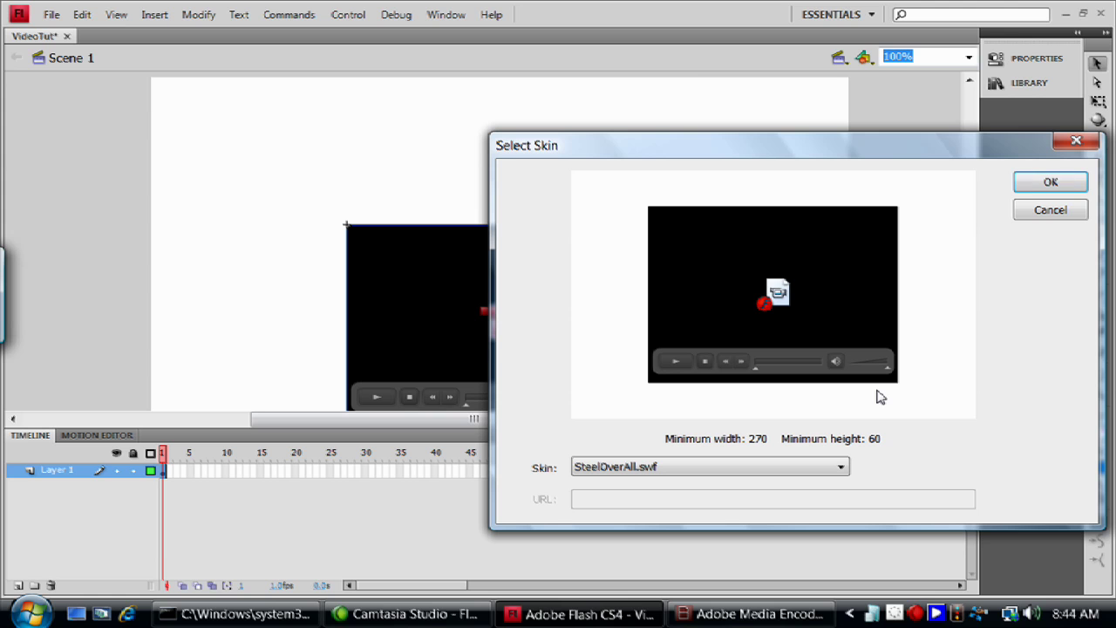
click(1053, 210)
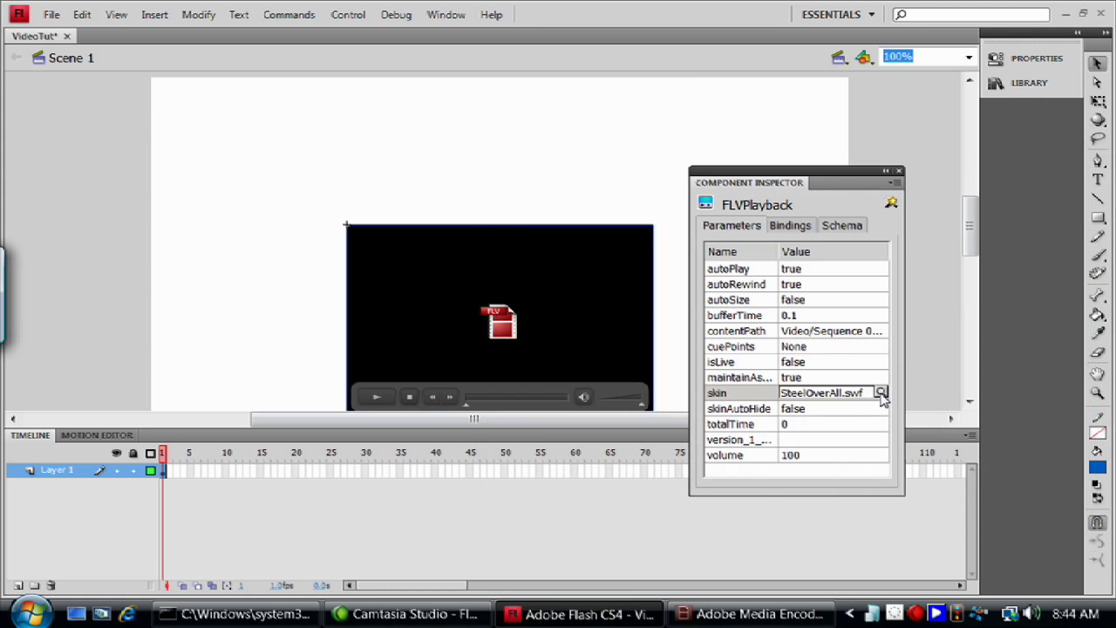
click(880, 393)
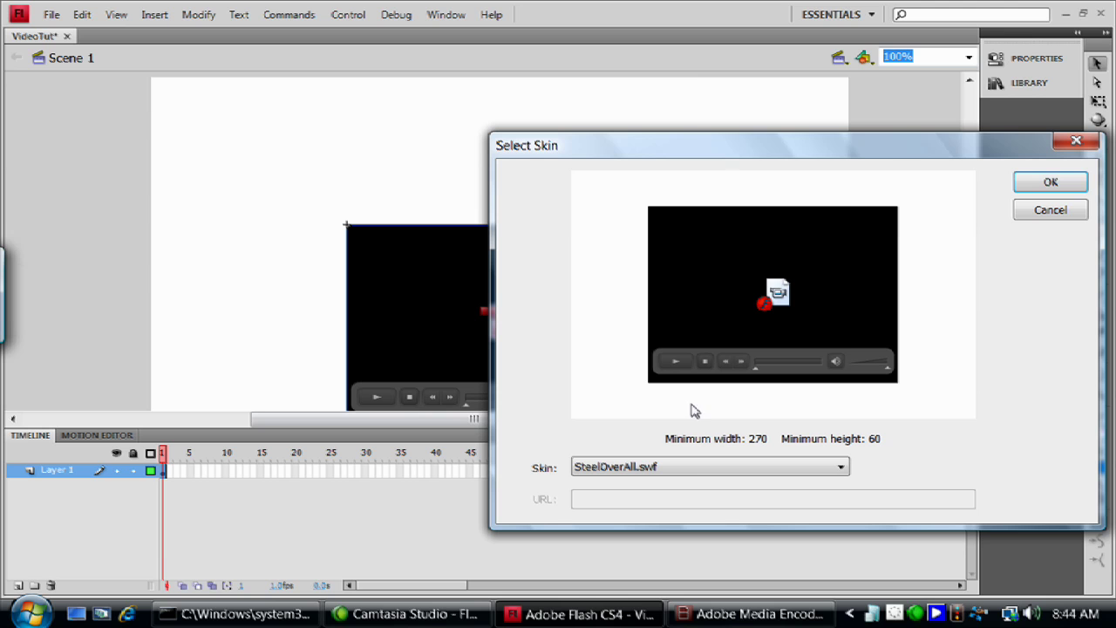
click(680, 467)
click(629, 123)
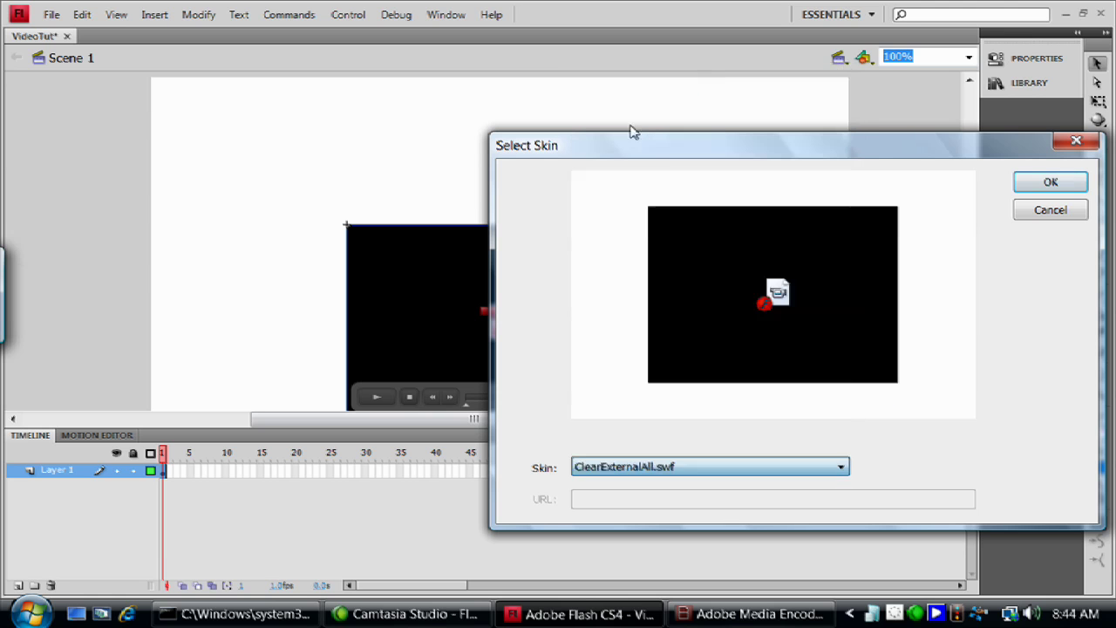
click(1050, 181)
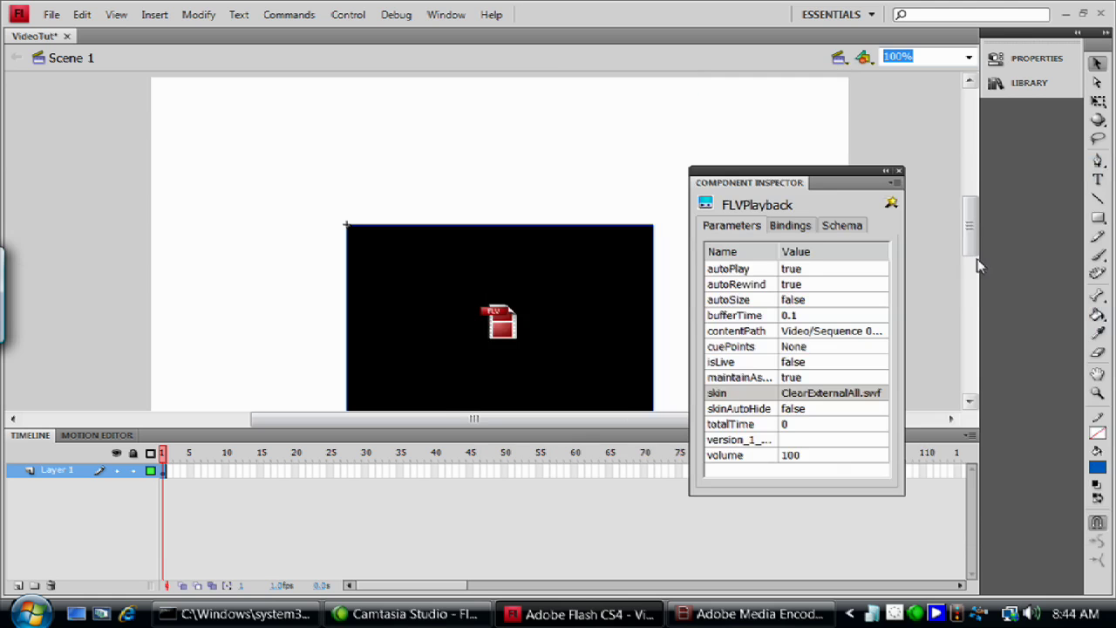
drag(969, 229, 969, 247)
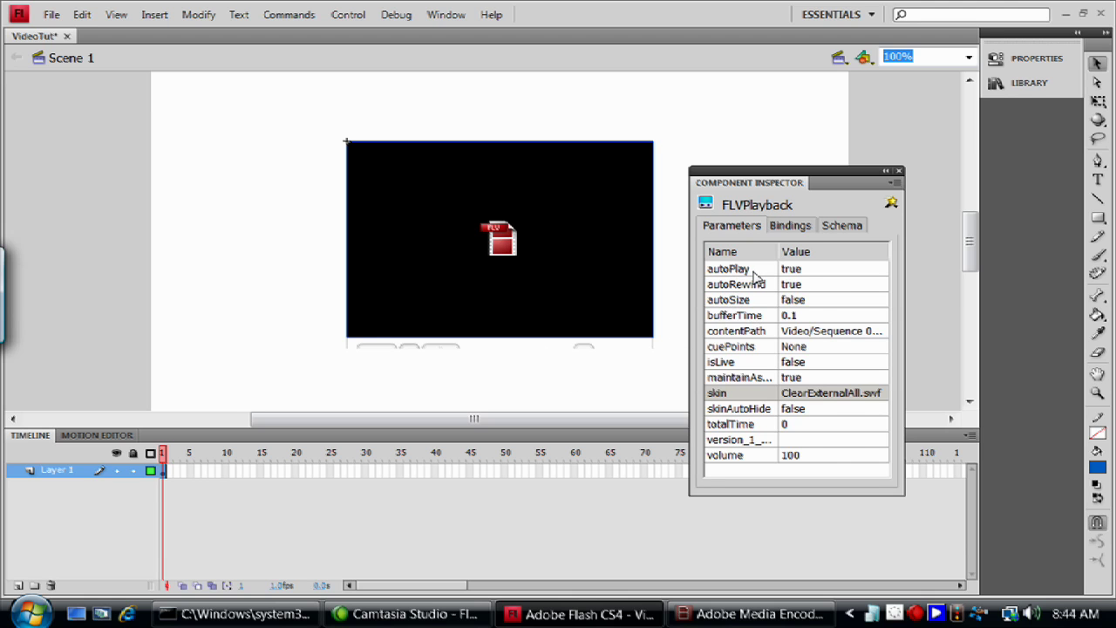
Set the autoSize parameter of the FLVPlayback component to true.
click(815, 299)
click(882, 299)
click(842, 329)
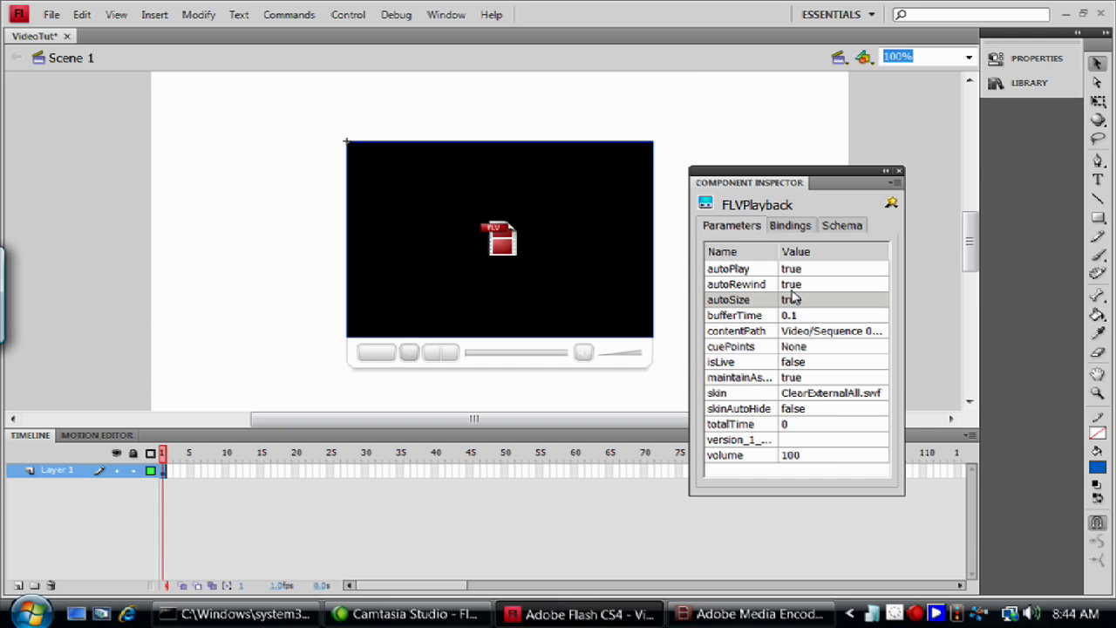
Examine the skinAutoHide and volume parameters of the FLVPlayback component and close the Component Inspector.
click(747, 409)
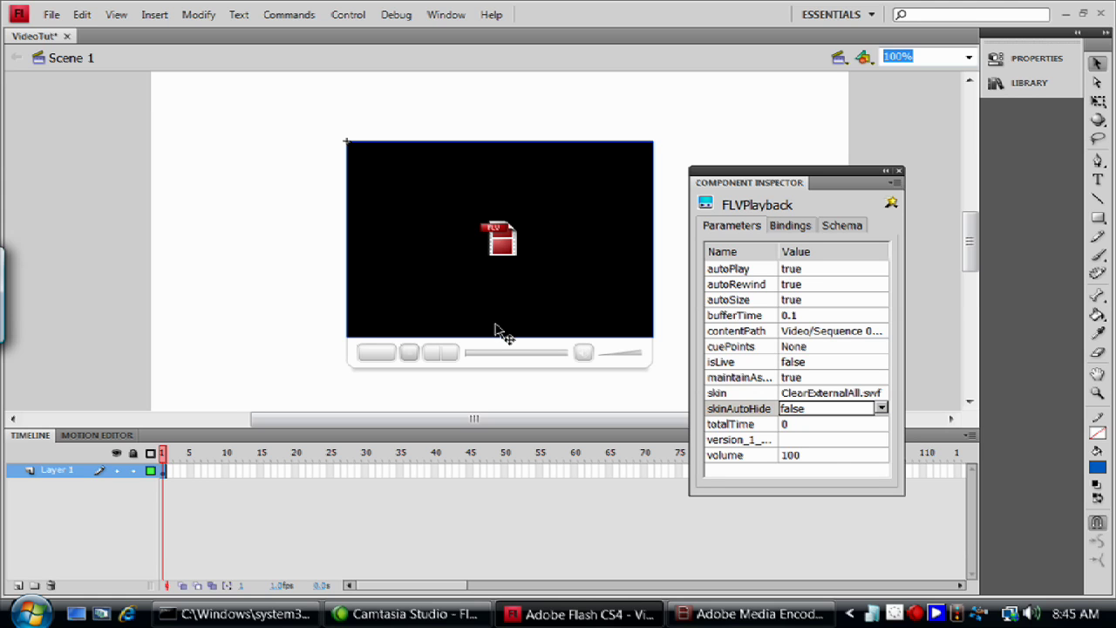
click(750, 457)
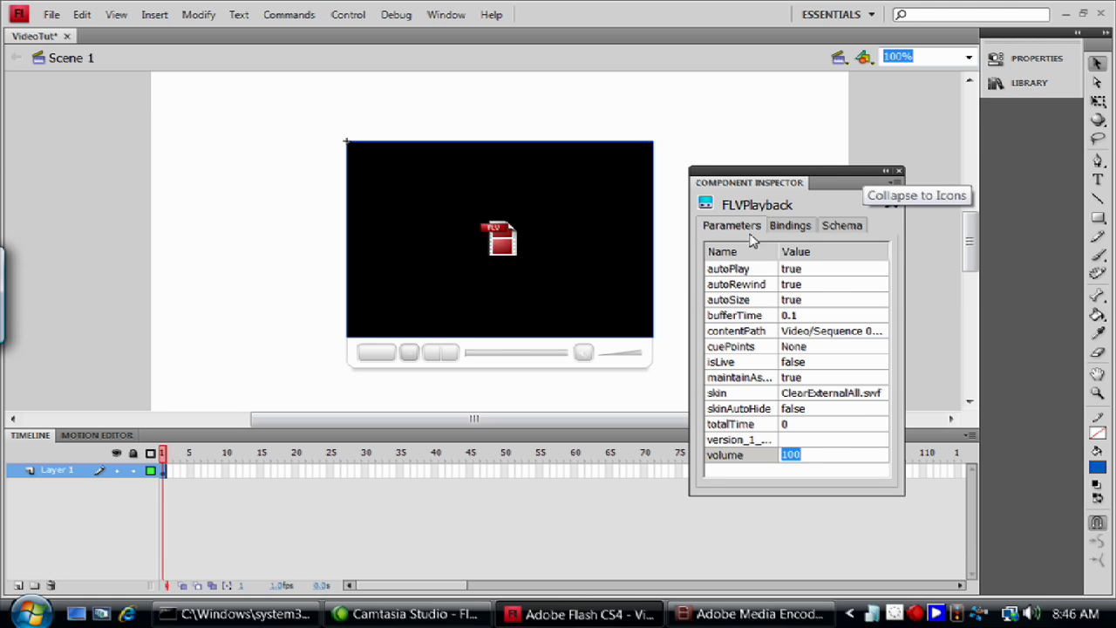
click(898, 172)
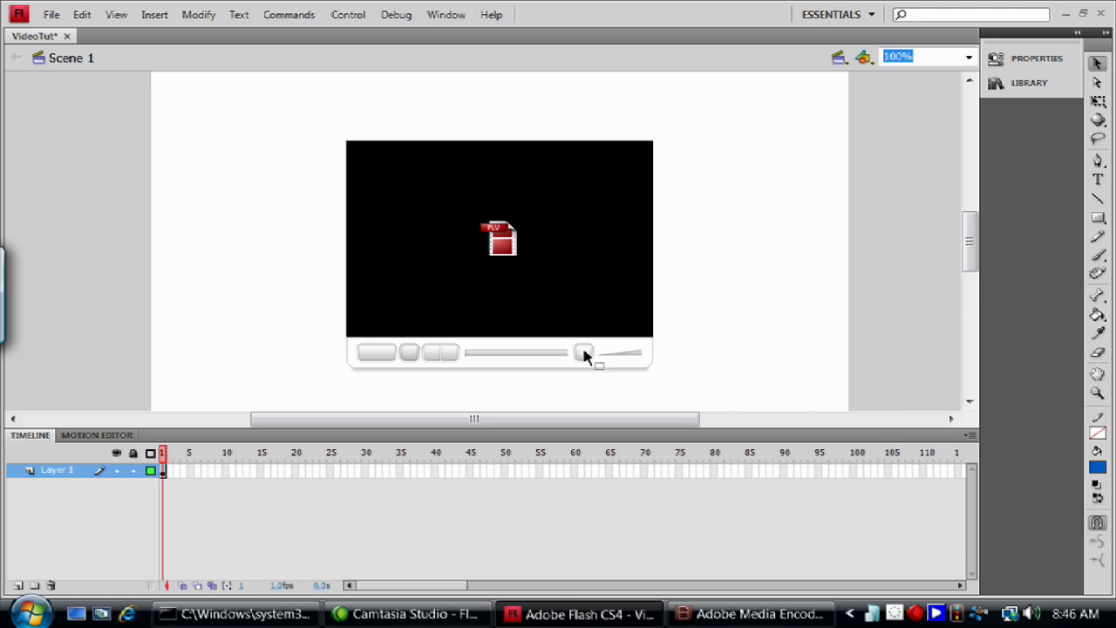
Reopen the Component Inspector for the video on the stage, set its skin to None, and close the inspector.
click(563, 237)
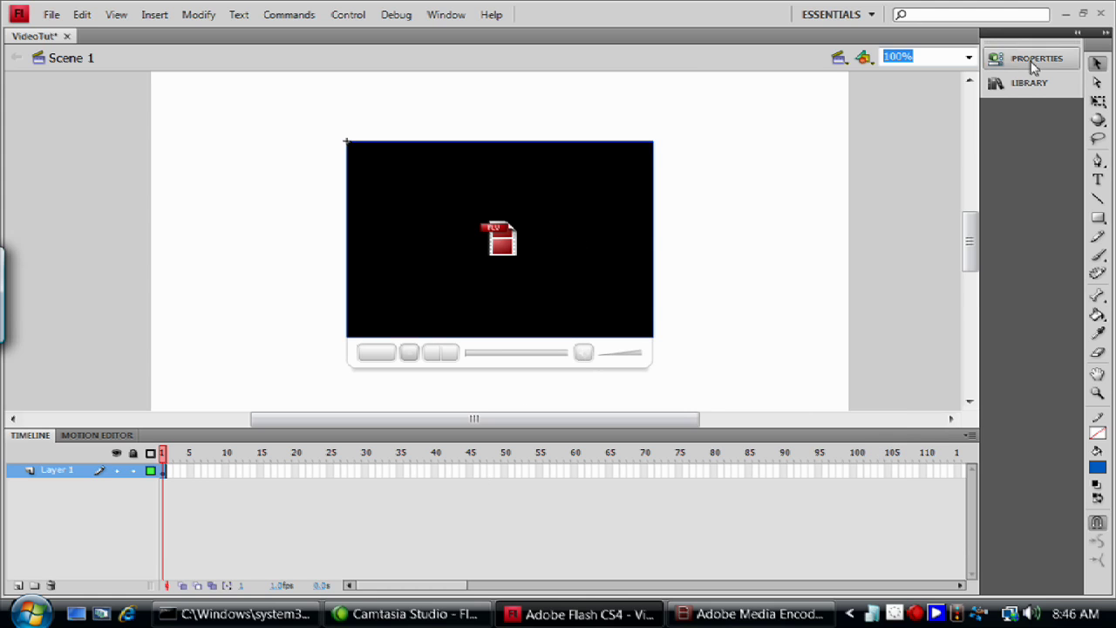
click(1030, 59)
click(962, 126)
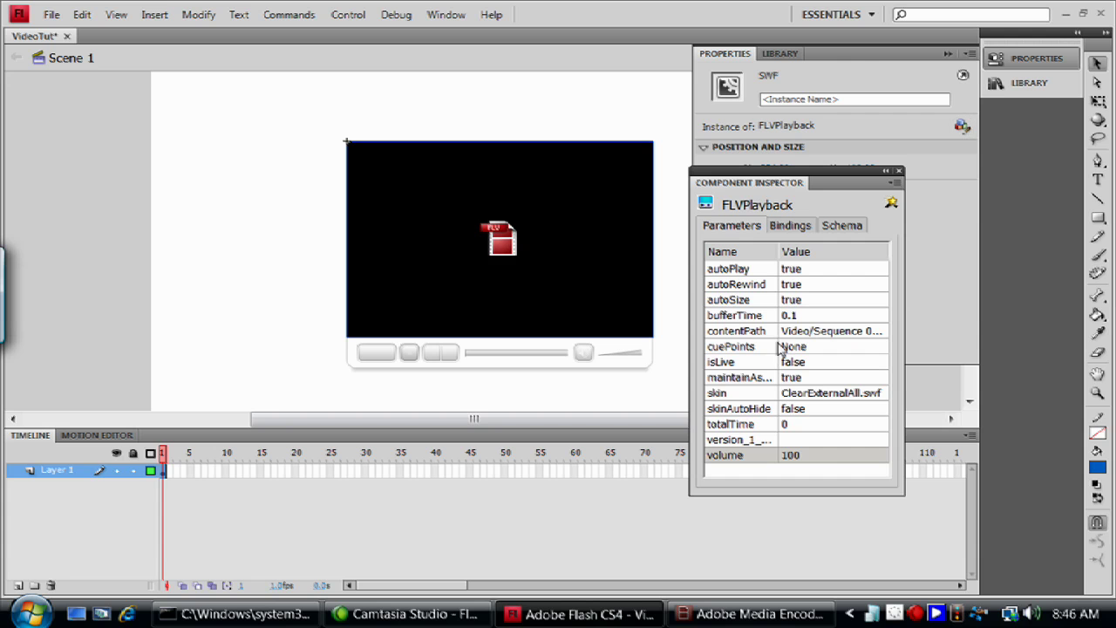
click(835, 397)
click(881, 393)
click(804, 468)
drag(844, 287, 842, 122)
click(729, 78)
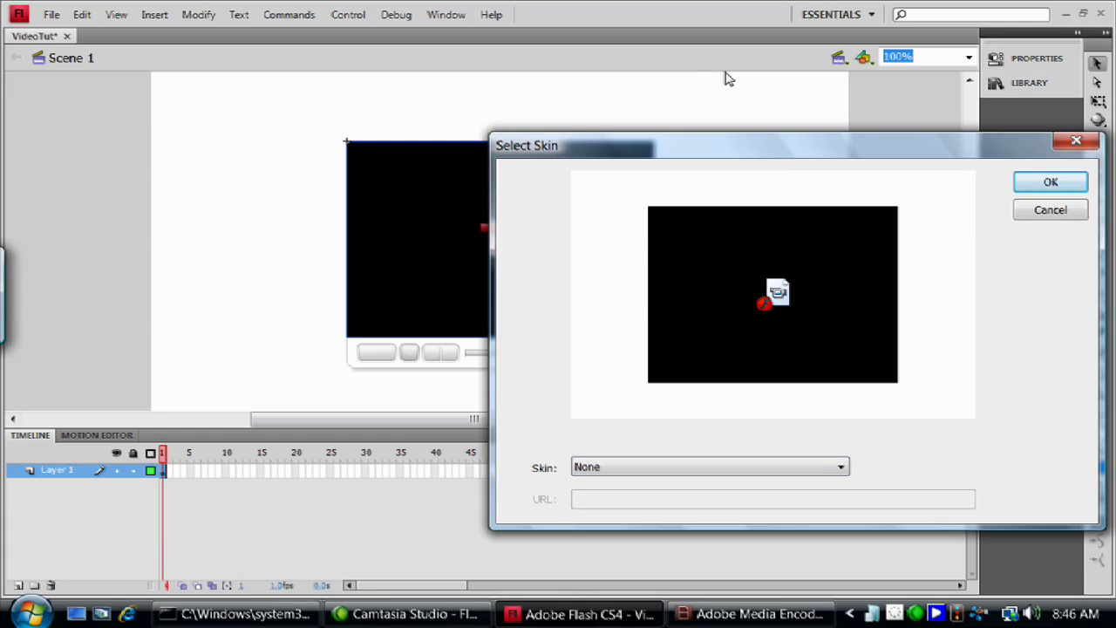
click(1050, 184)
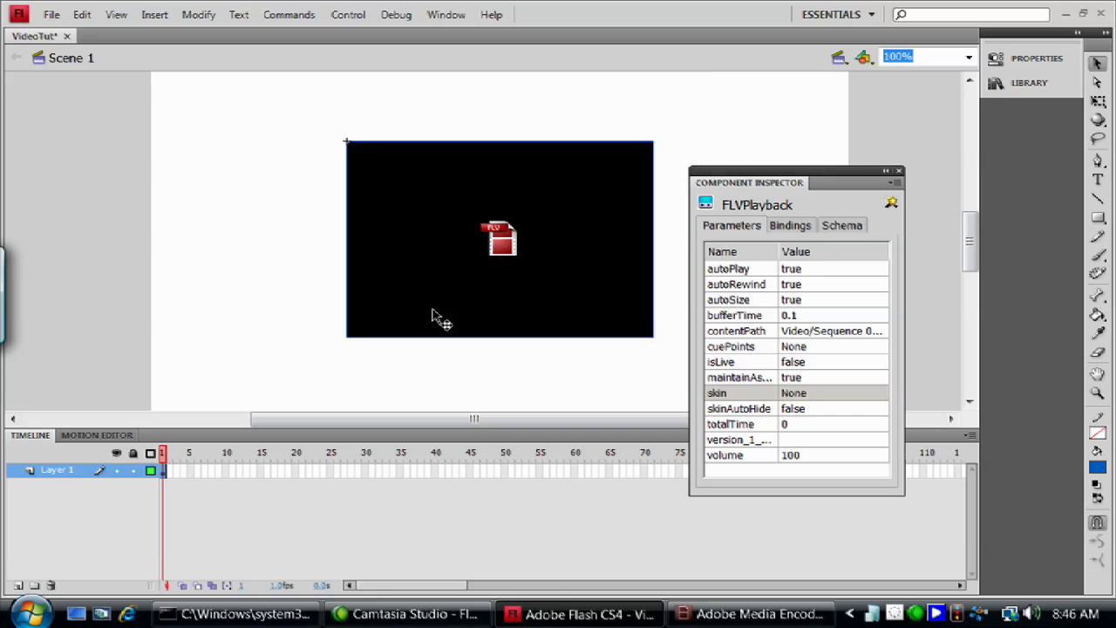
click(900, 170)
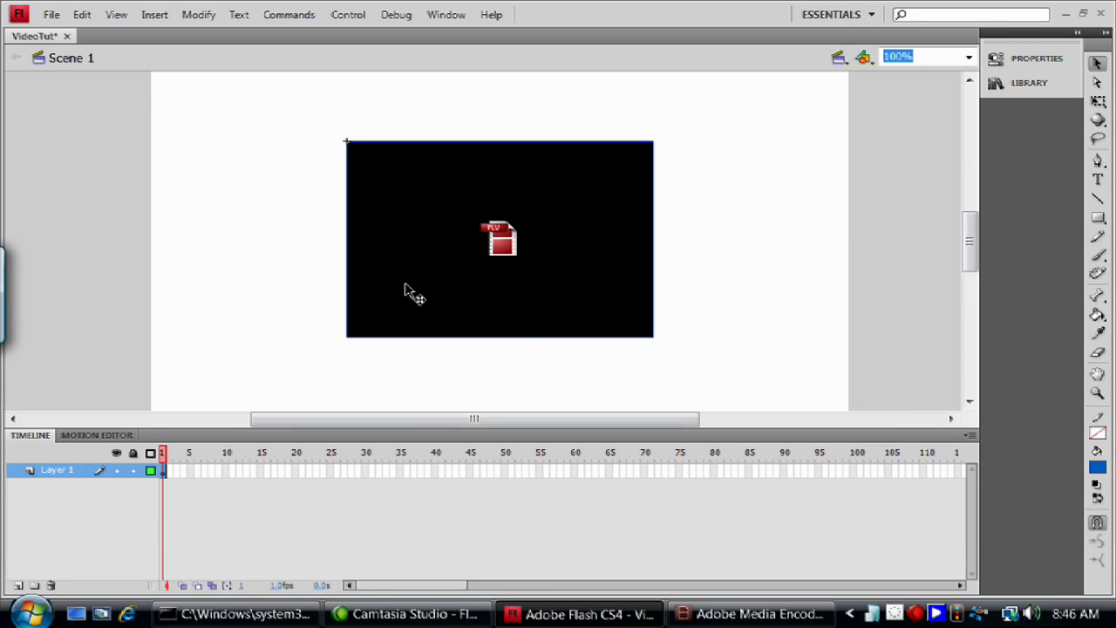
Rename the layer that holds the video component, Layer 1, as Video.
double_click(52, 471)
drag(84, 470, 32, 464)
text(Video)
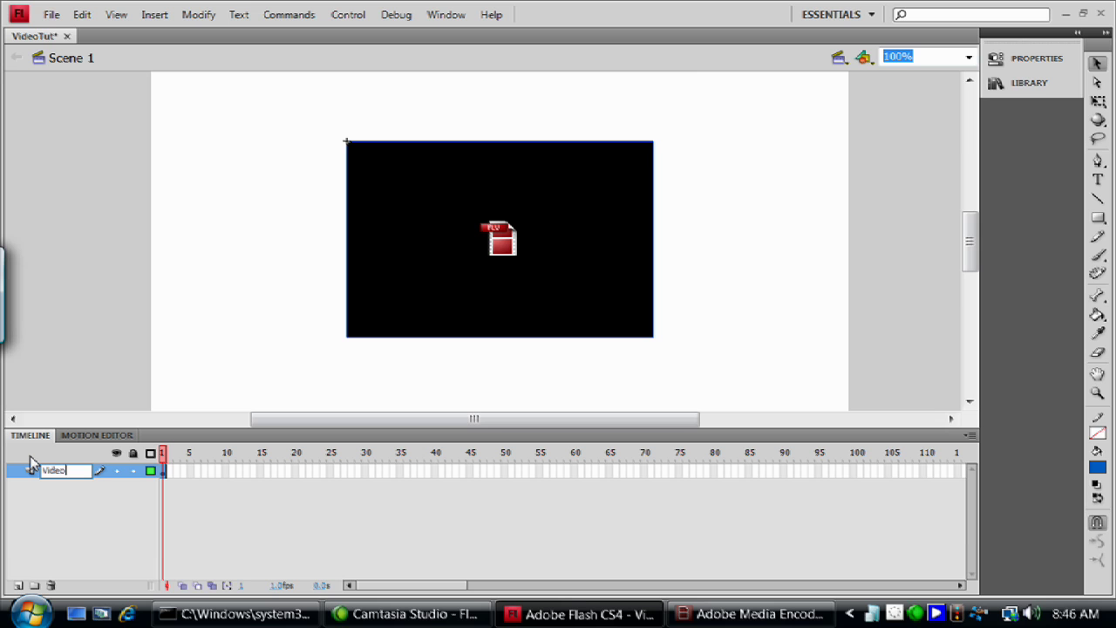
click(58, 499)
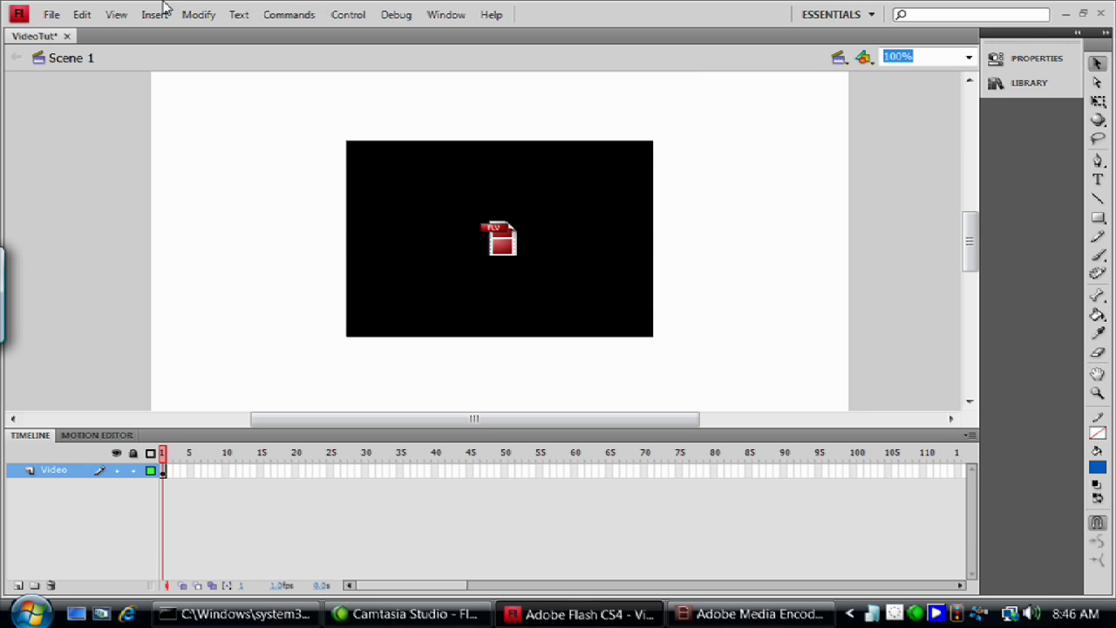
Add a new layer named Bkgd and place it below the Video layer.
click(52, 15)
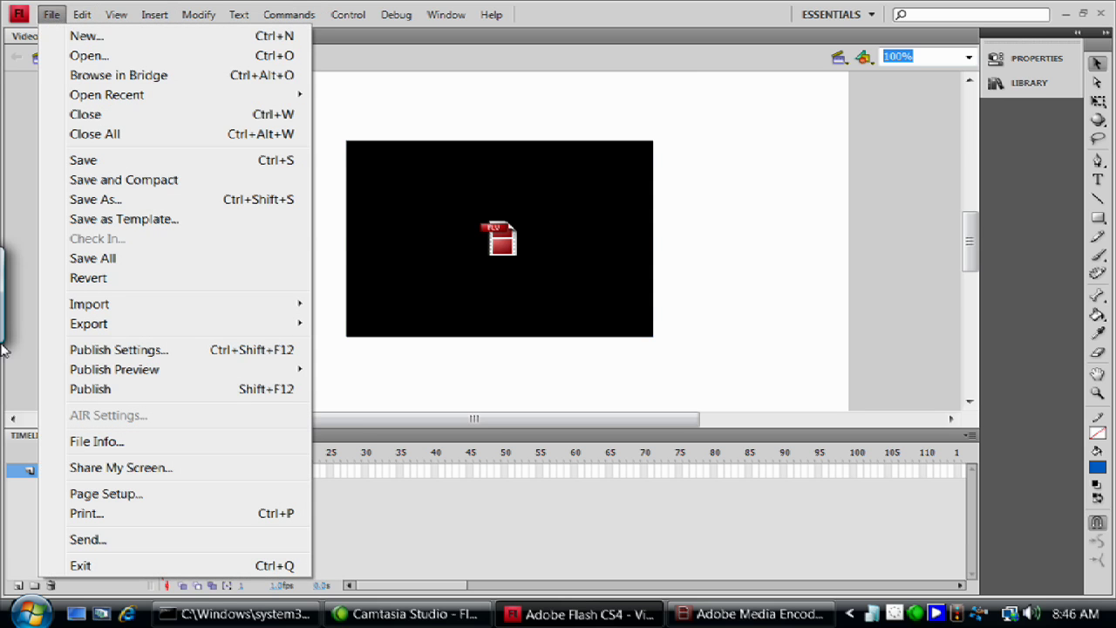
click(26, 575)
click(18, 584)
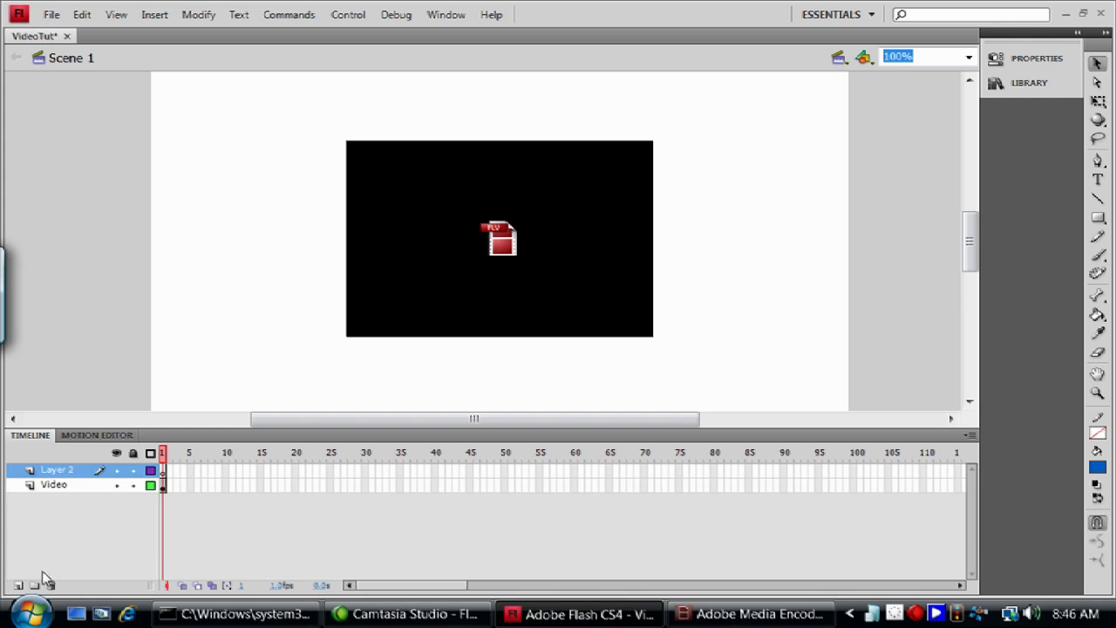
double_click(60, 470)
text(Bkd)
text(gd)
key(Return)
drag(68, 476, 63, 486)
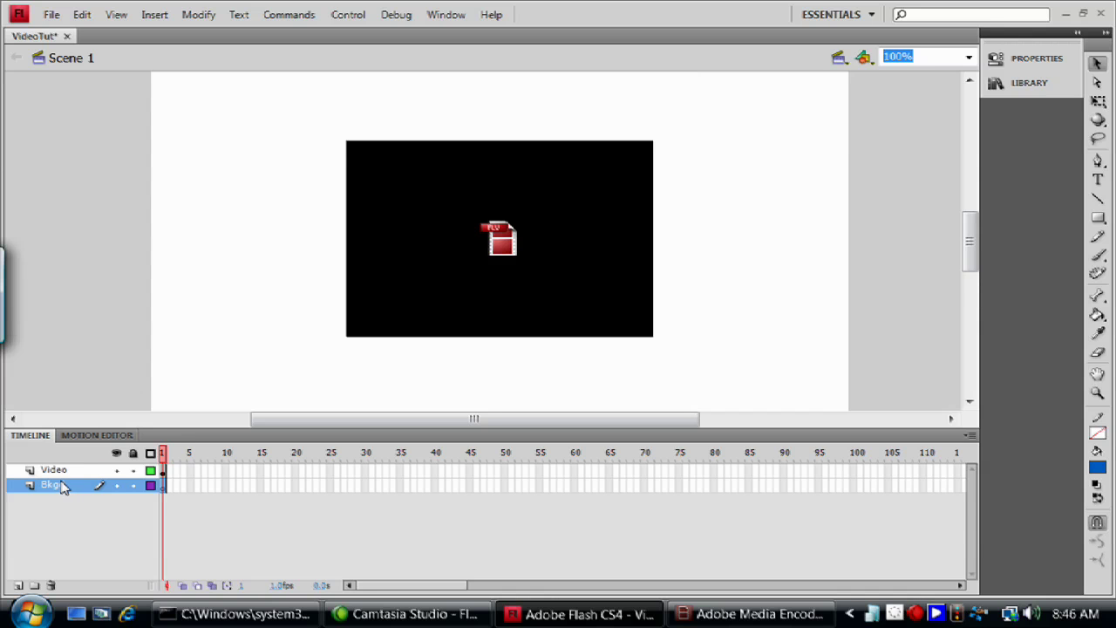
Import the image IMG_0849 from the Video folder to the stage on the Bkgd layer.
click(51, 15)
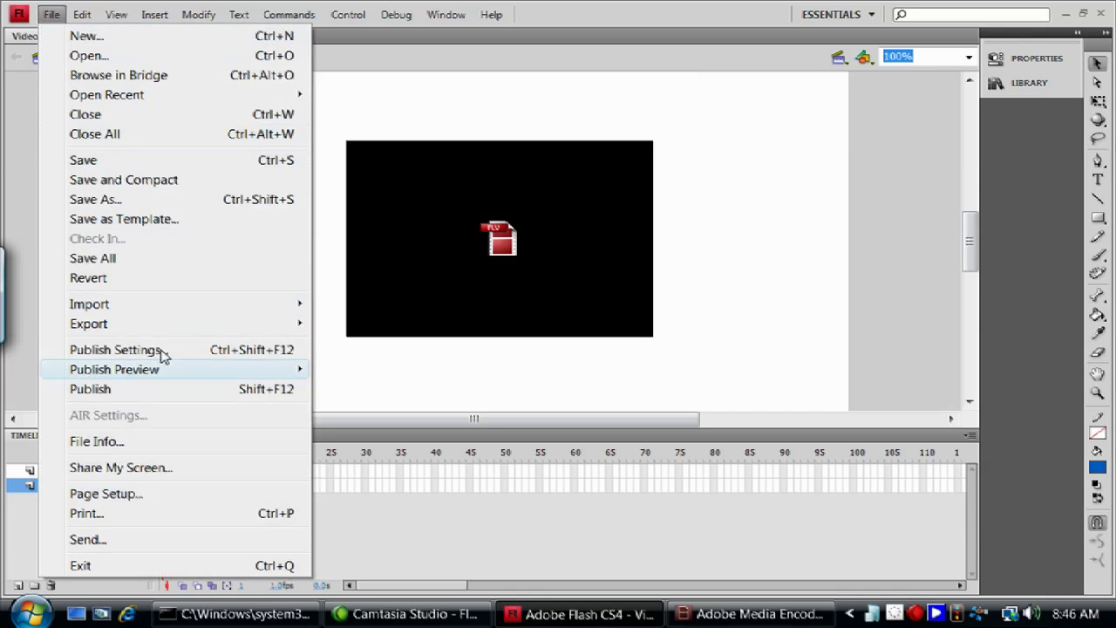
mouse_move(153, 316)
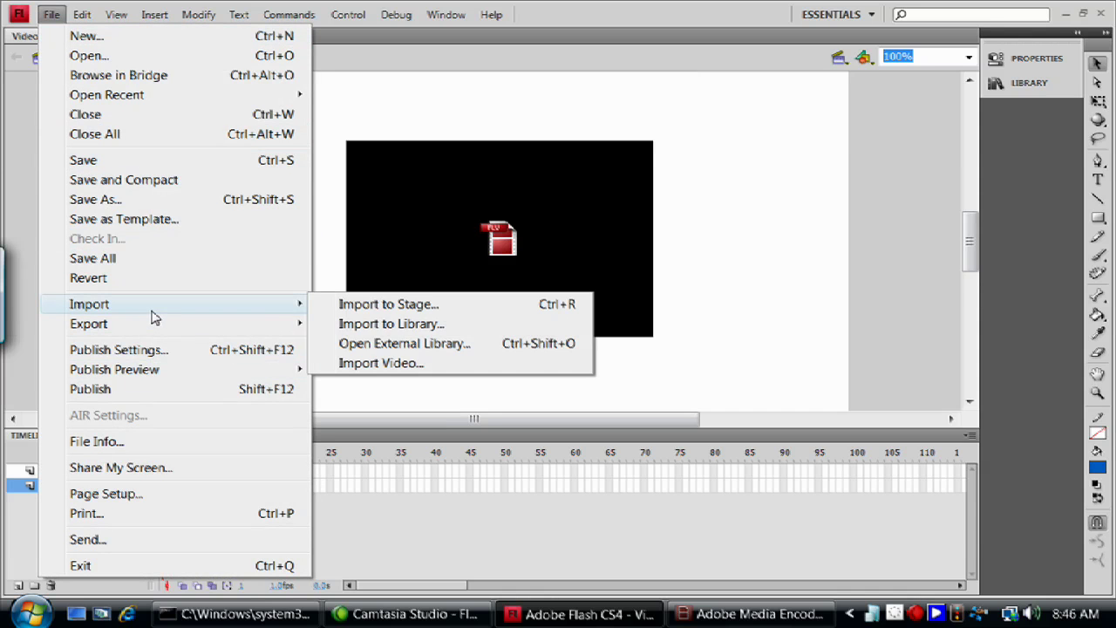
click(375, 304)
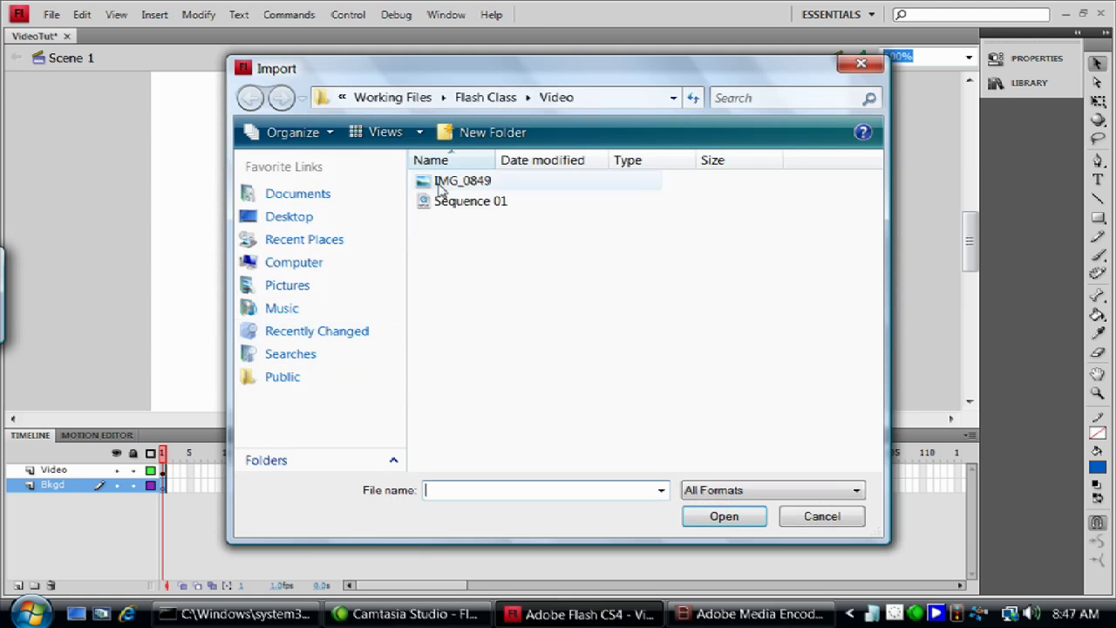
click(467, 181)
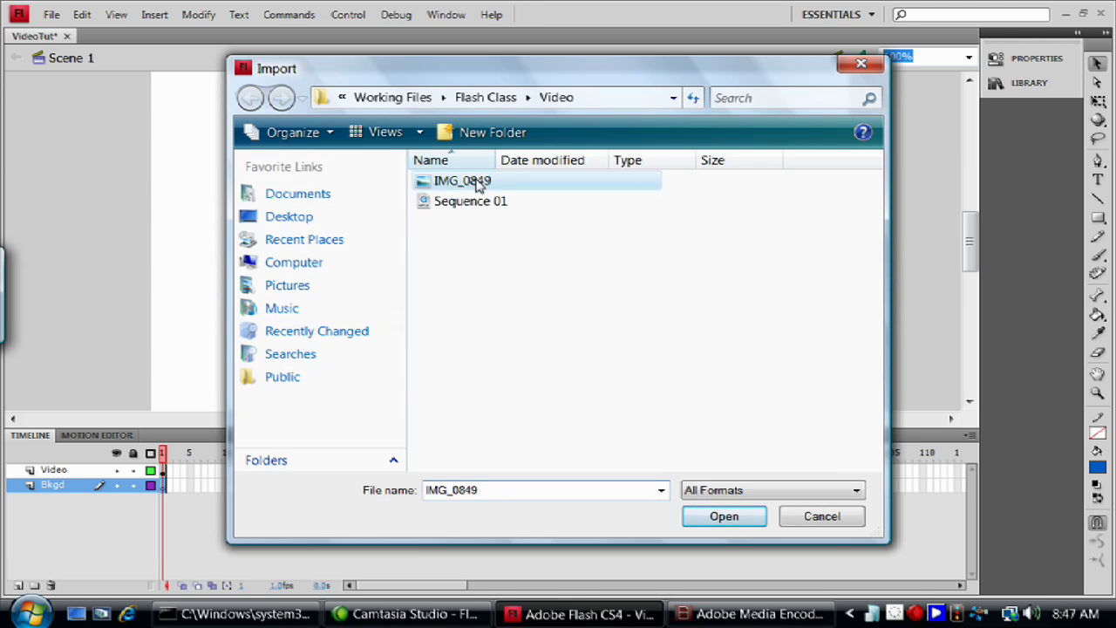
click(727, 521)
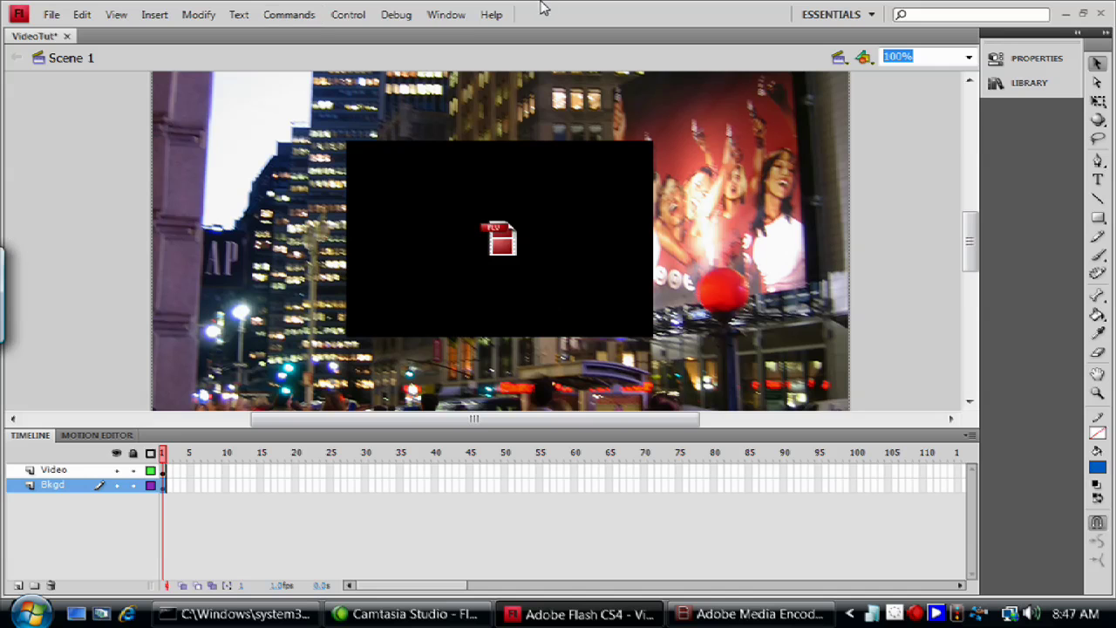
Enlarge the background image slightly with Free Transform while viewing the stage at 50%.
click(1097, 101)
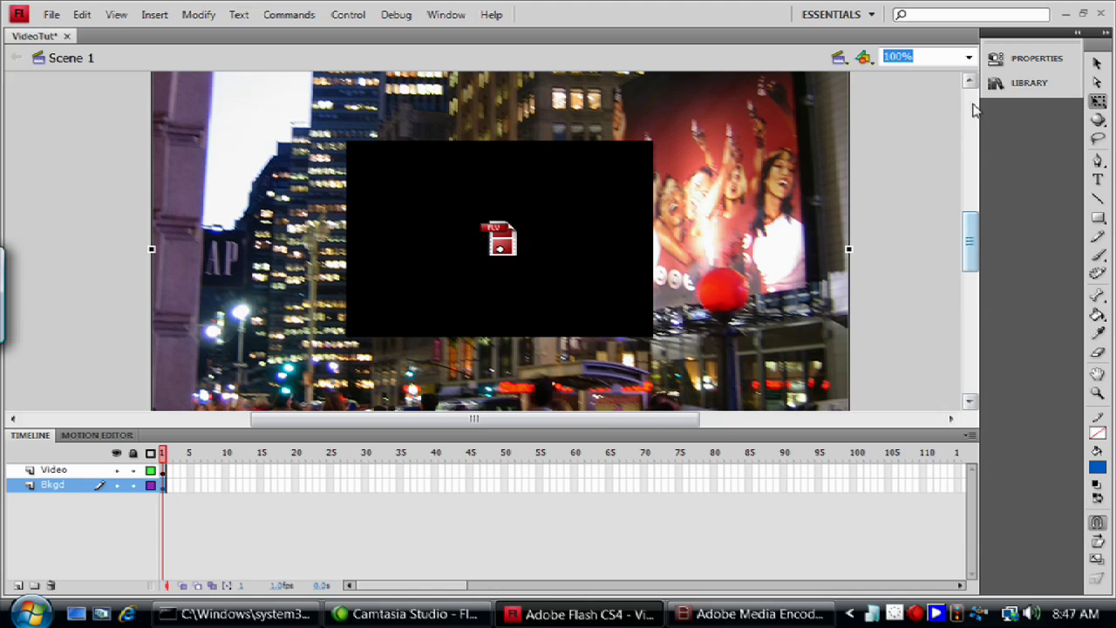
click(968, 57)
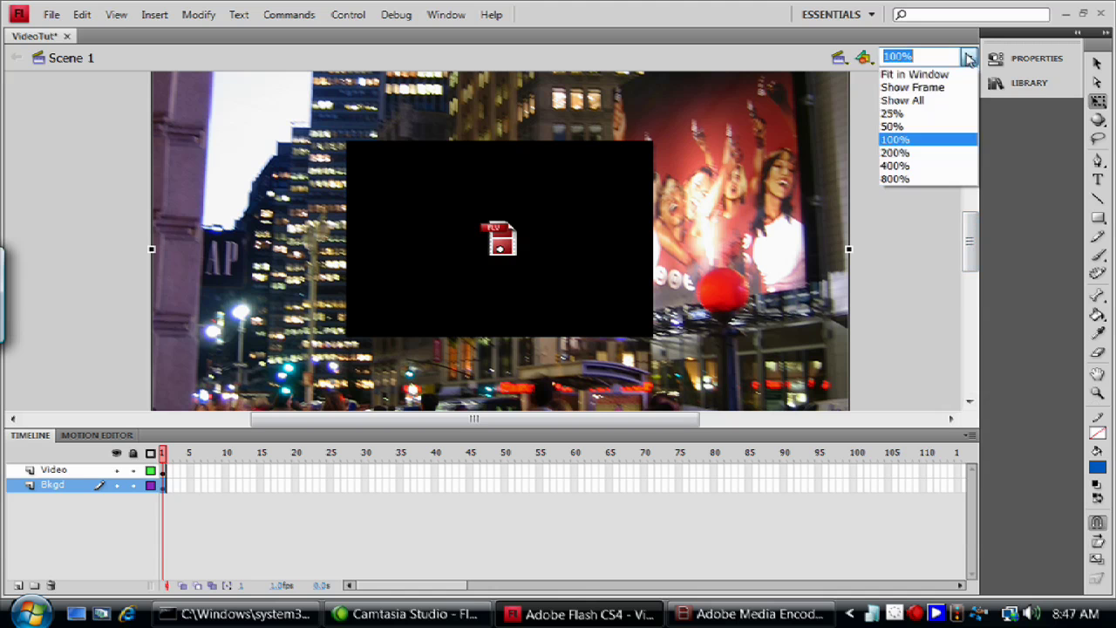
click(949, 127)
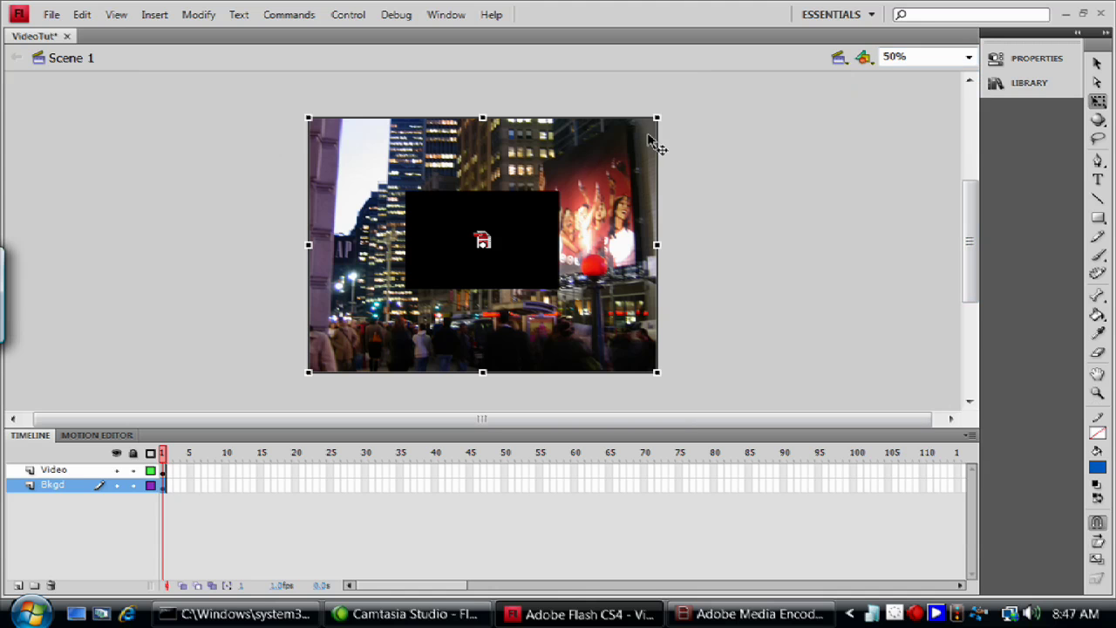
drag(659, 116, 640, 150)
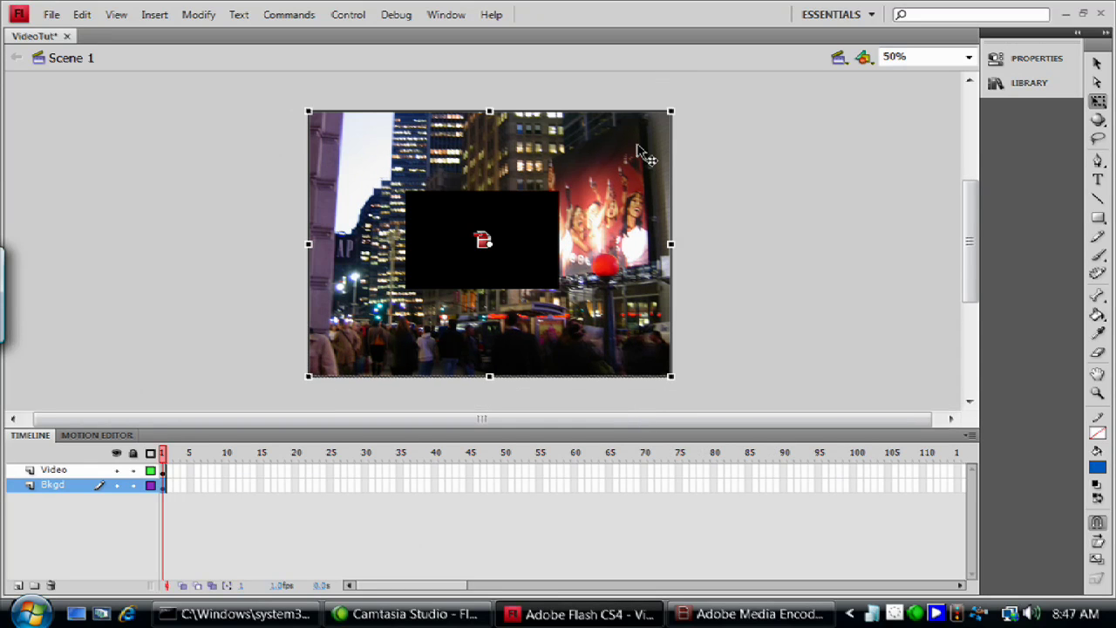